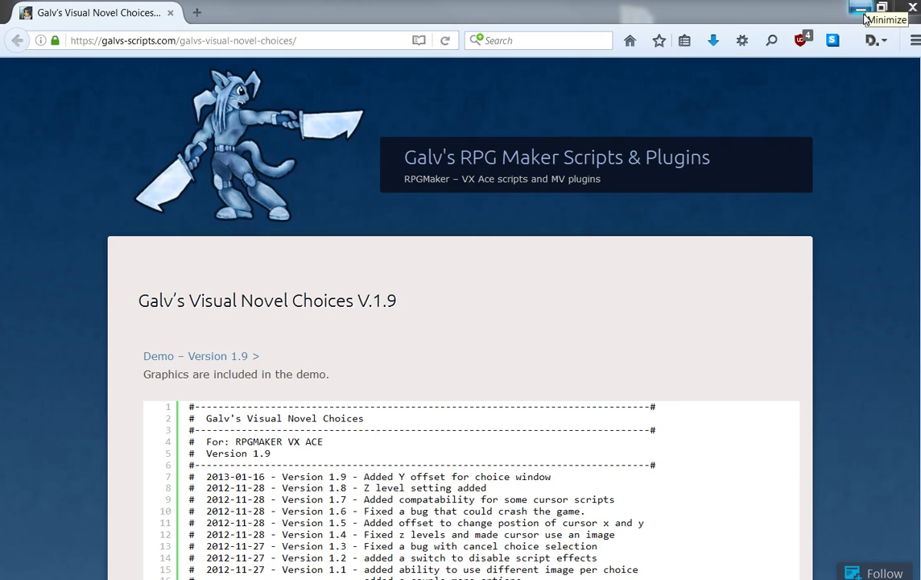
- Download Visual Novel Choices v.1.9.zip from the 'Demo – Version 1.9' link and save it to the desktop
left_click(864, 17)
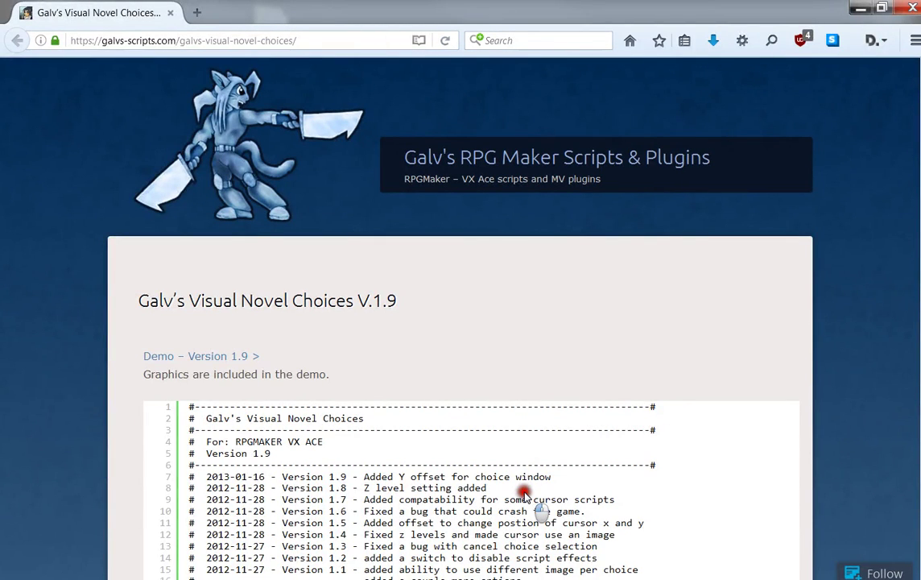
mouse_move(523, 492)
left_mouse_down()
mouse_move(518, 459)
mouse_move(517, 478)
left_mouse_up()
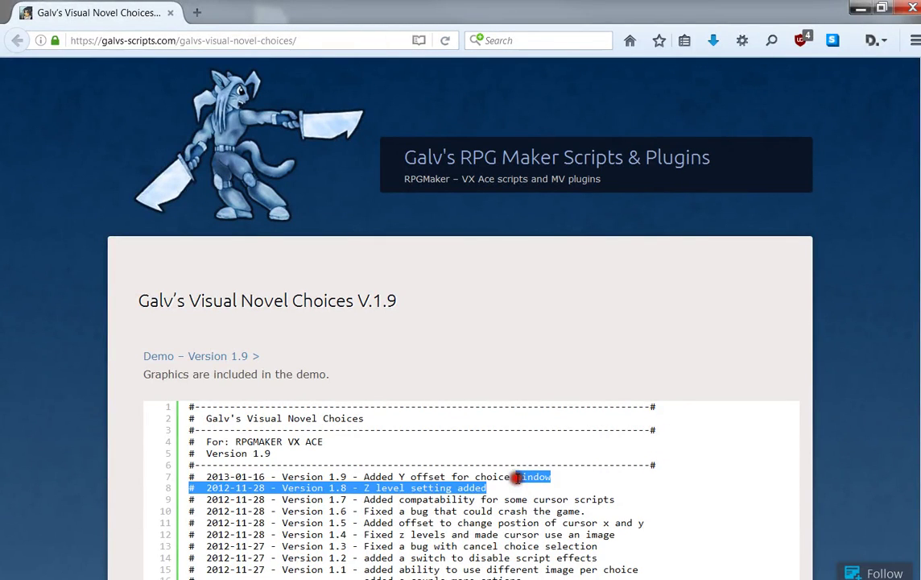
left_click(219, 359)
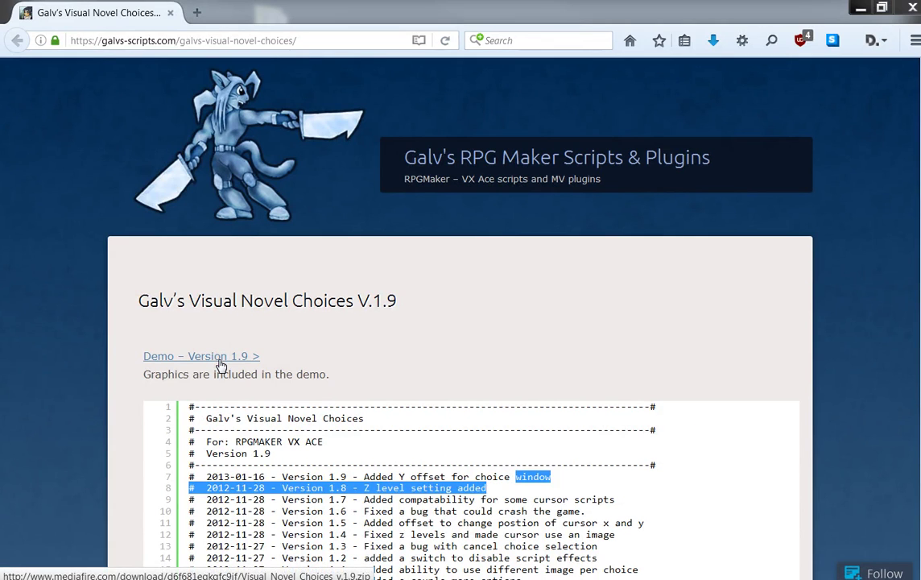
left_click(560, 438)
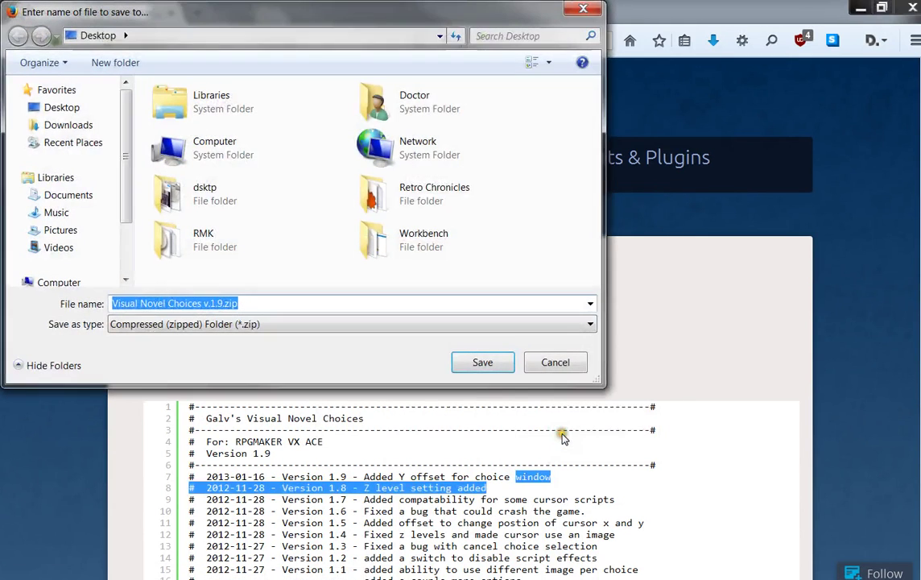
left_click(496, 363)
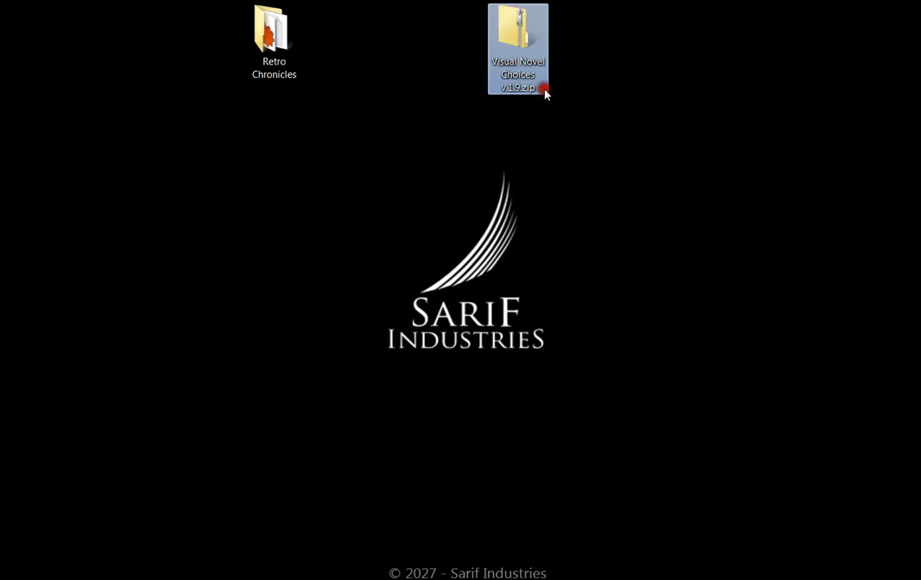
- Copy the demo installer out of the zip onto the desktop and run it to extract the project folder
double_click(531, 67)
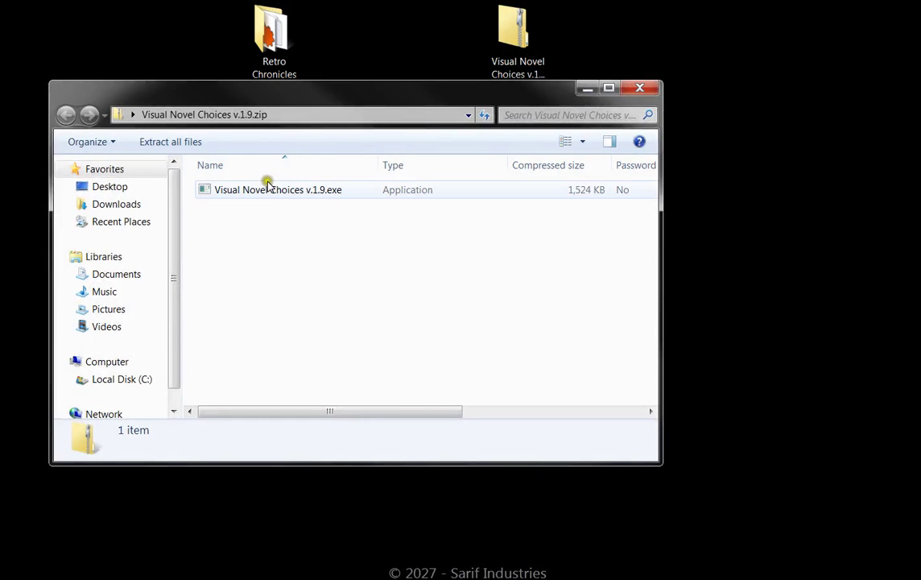
left_click_drag(268, 189, 791, 259)
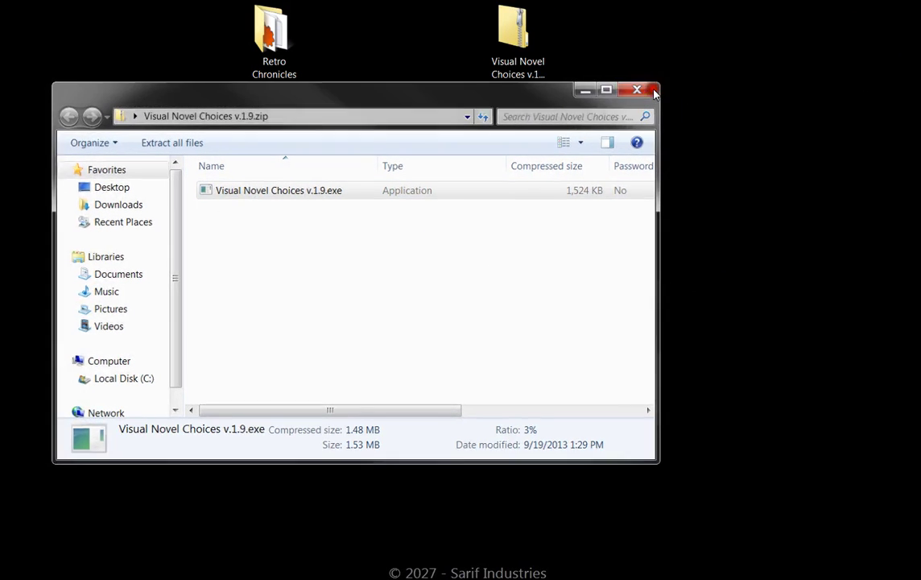
left_click(648, 89)
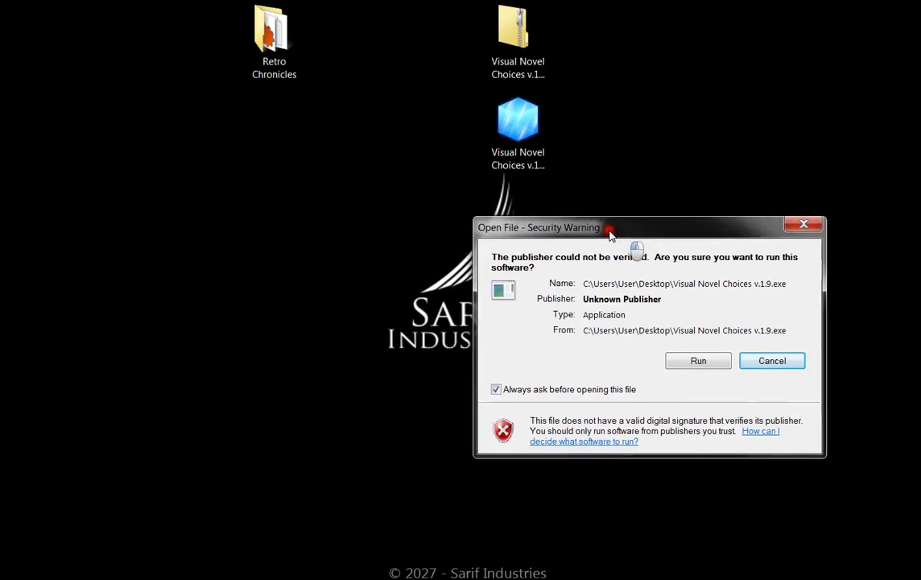
left_click_drag(610, 232, 584, 234)
left_click(648, 361)
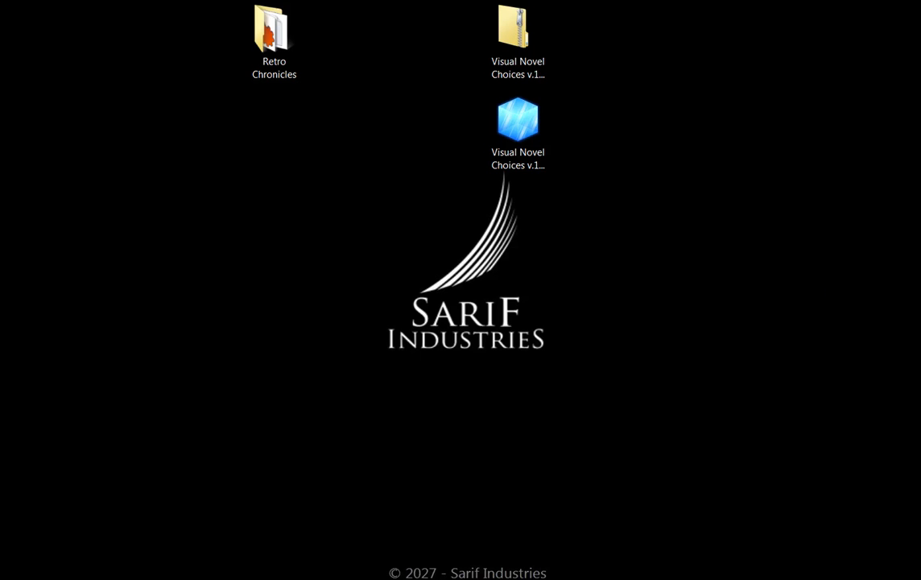
left_click(792, 326)
- Send the zip and installer to the Recycle Bin and place the demo folder at the desktop's top-left
left_click_drag(730, 39, 319, 170)
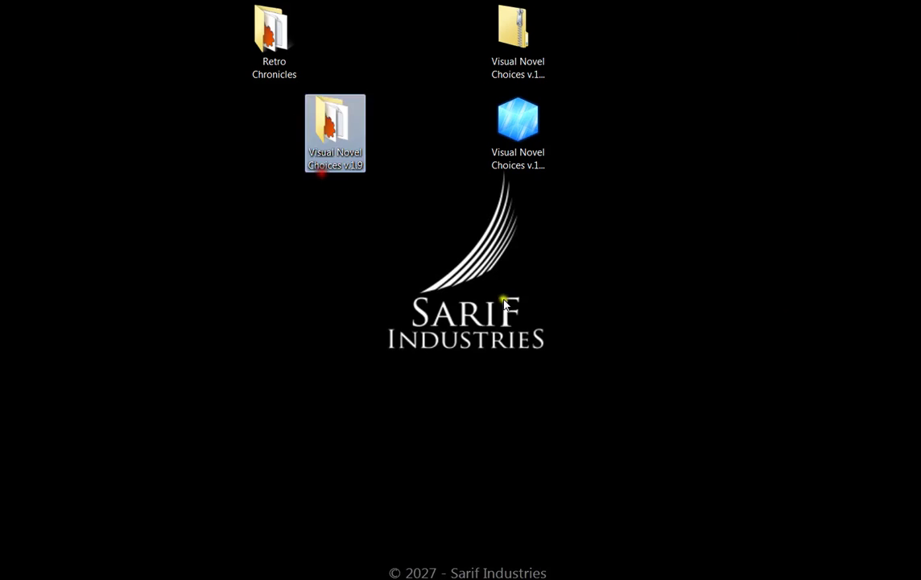
left_click_drag(554, 299, 513, 7)
key("Delete")
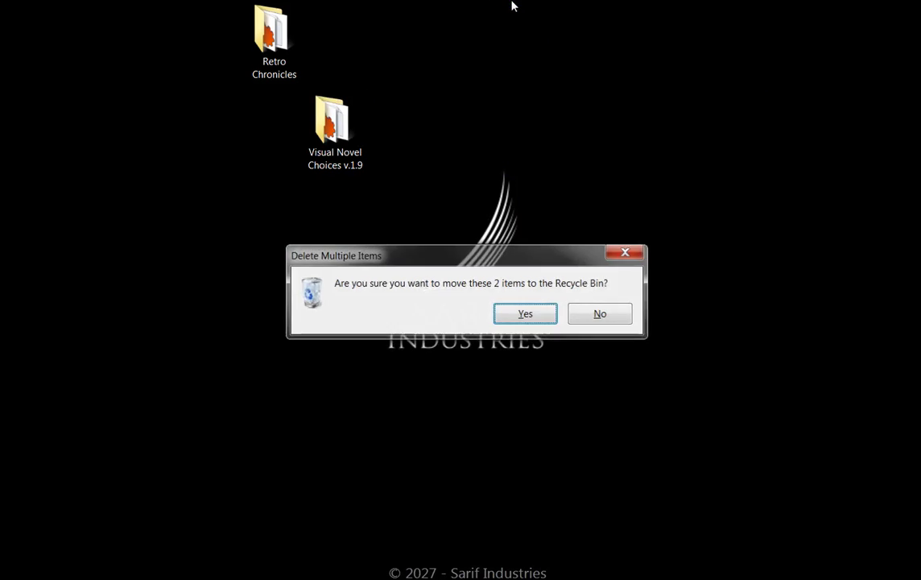
key("Return")
left_click(349, 145)
left_click_drag(349, 145, 106, 61)
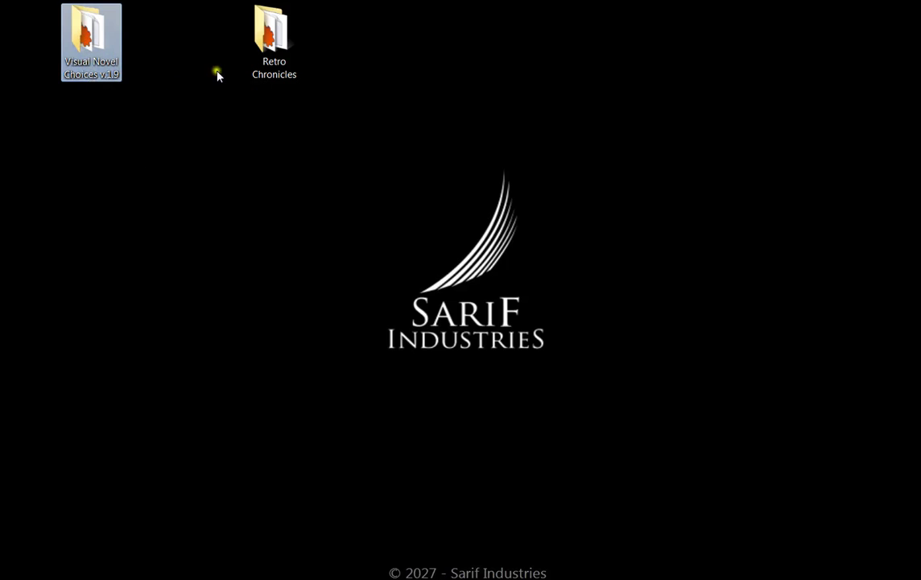
- Browse the demo's Graphics\System folder, checking the Choice, Choice2, Choice3, Cursor and Cursor2 images
left_click_drag(272, 48, 516, 52)
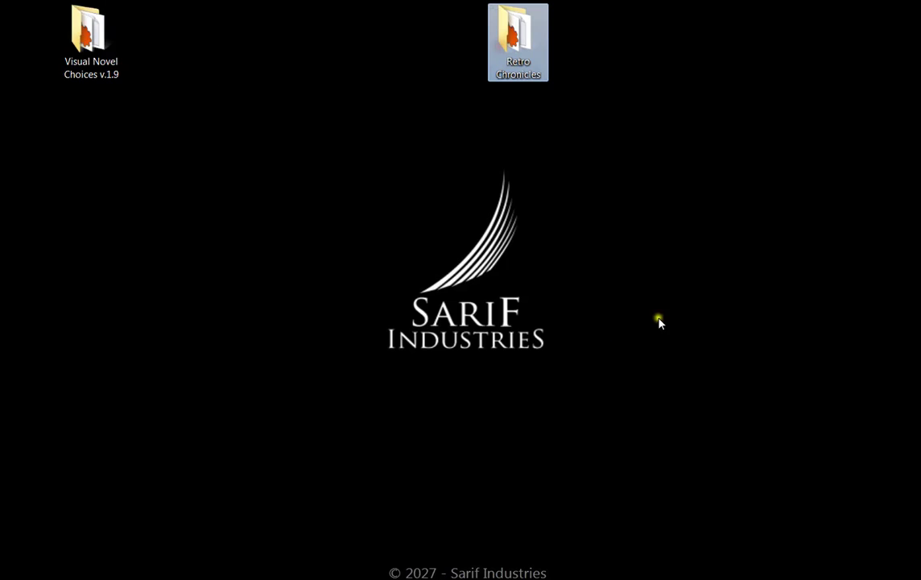
left_click(99, 53)
double_click(99, 53)
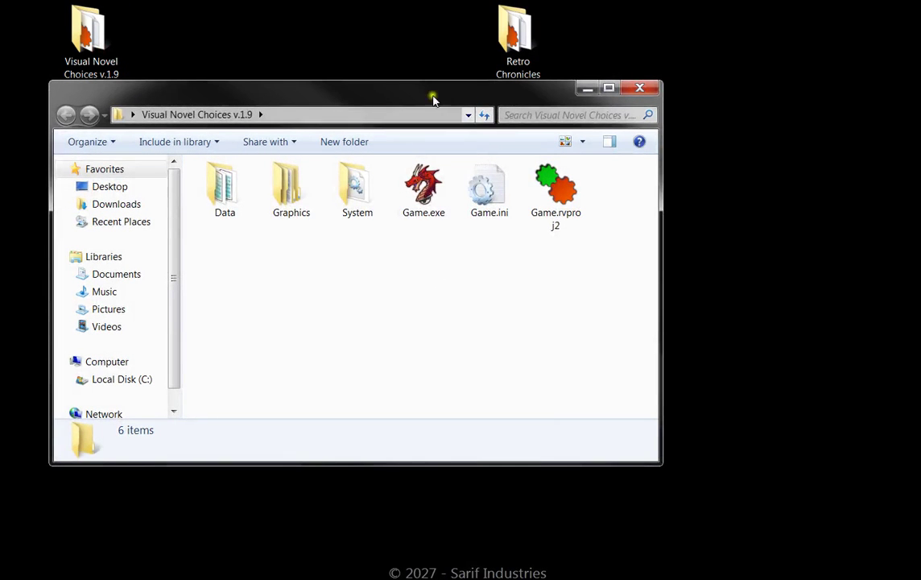
double_click(310, 190)
double_click(223, 207)
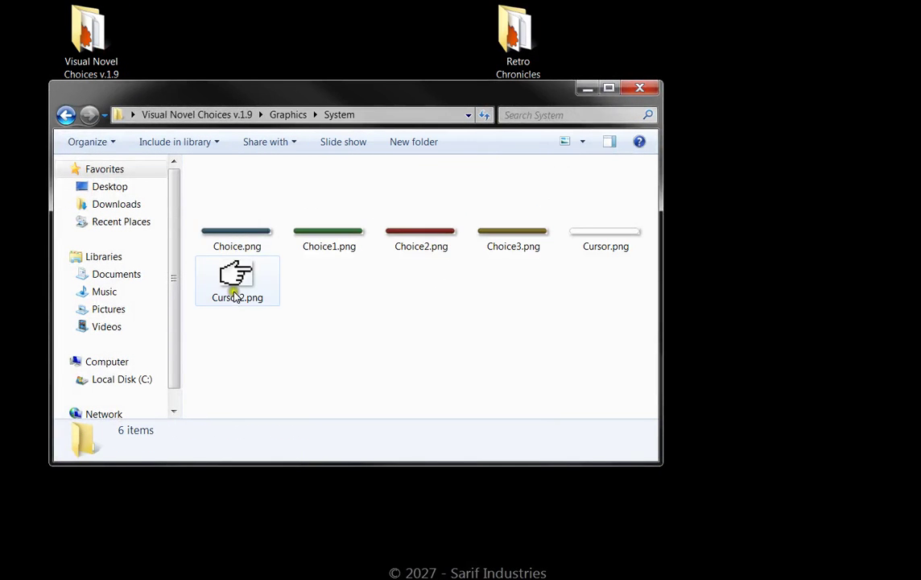
left_click(238, 212)
left_click(402, 234)
left_click(535, 227)
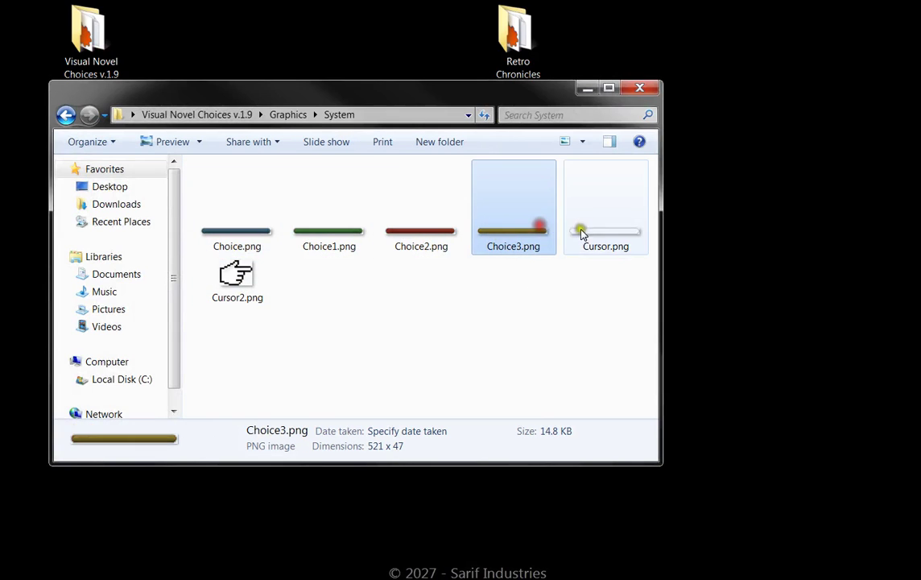
left_click(604, 228)
left_click(251, 287)
key("BackSpace")
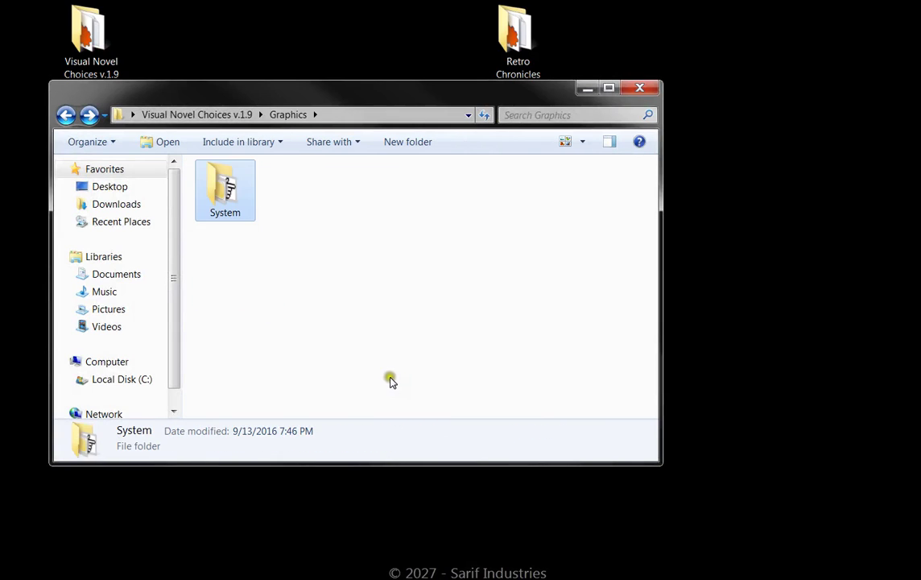
- Copy the demo's System folder into Retro Chronicles' Graphics, merging with the existing one, then close both windows
double_click(517, 32)
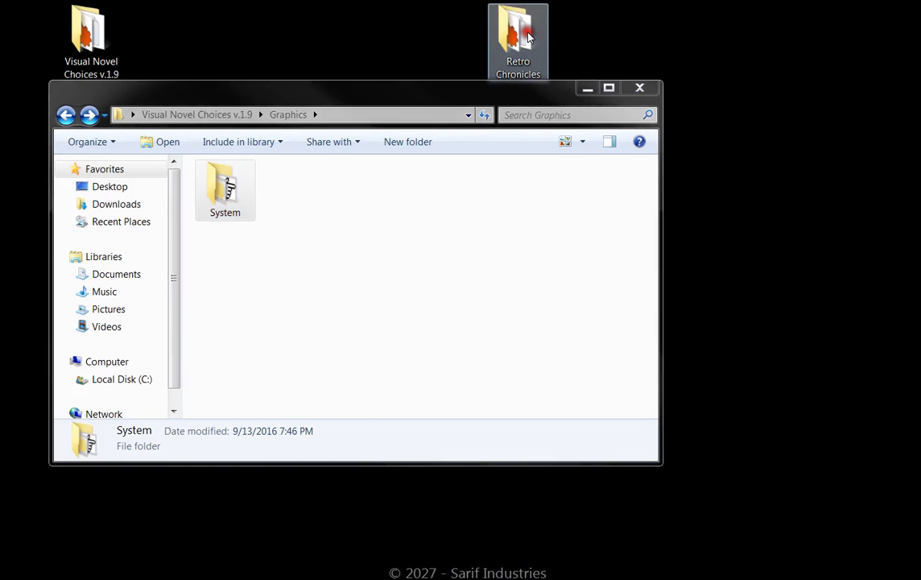
left_click_drag(406, 121, 638, 98)
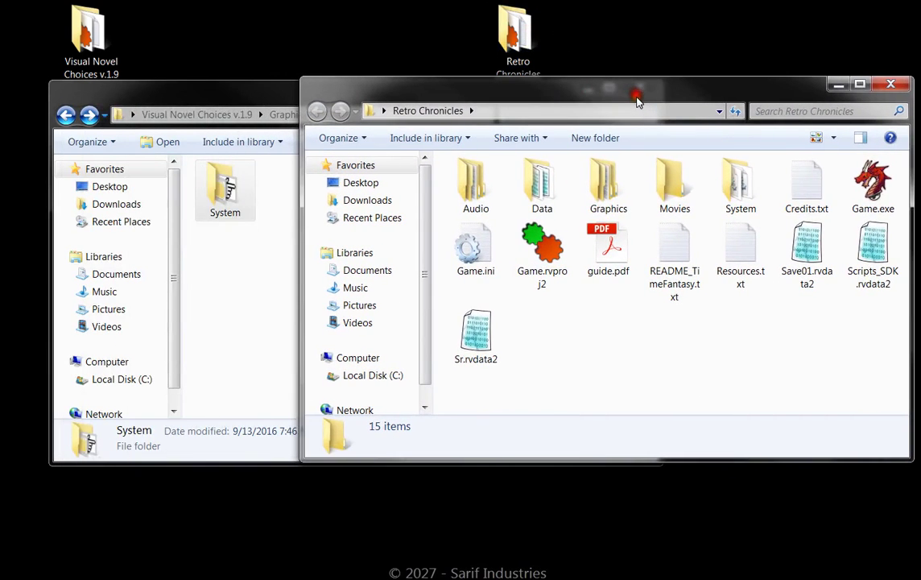
double_click(612, 185)
left_click(267, 269)
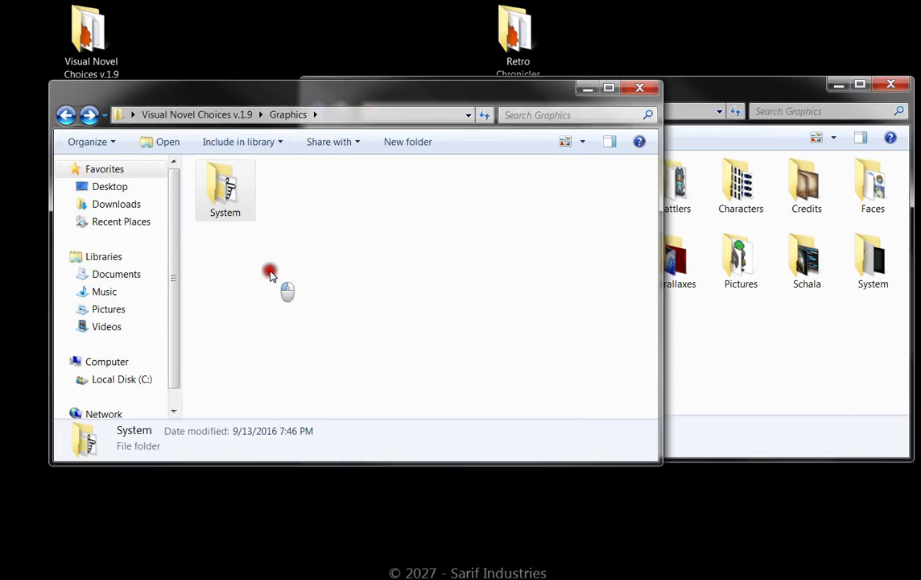
left_click_drag(225, 189, 658, 354)
right_click_drag(658, 354, 740, 382)
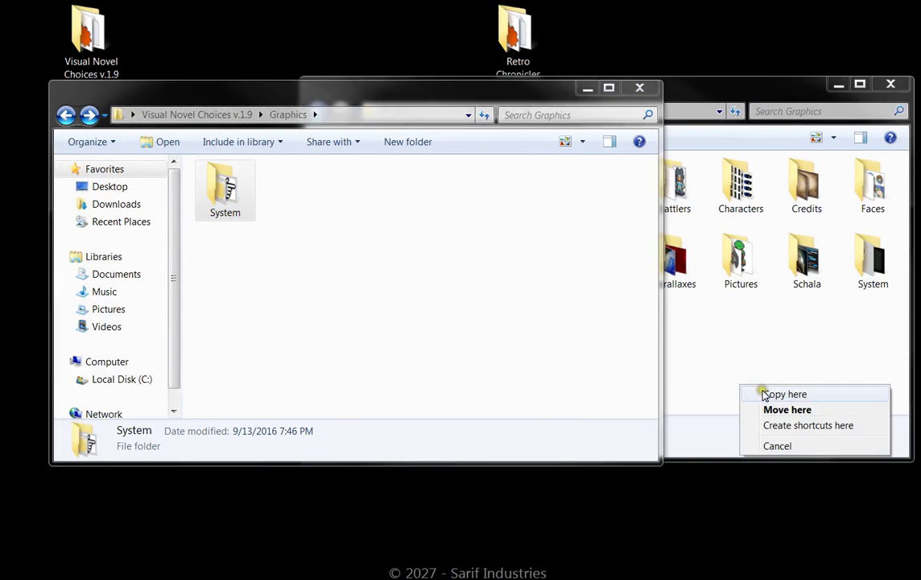
left_click(760, 391)
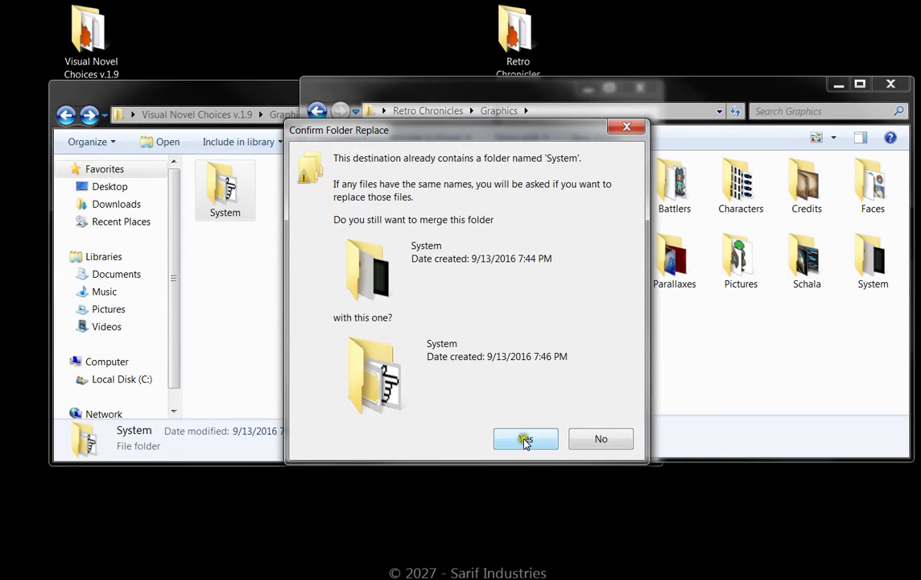
left_click(525, 440)
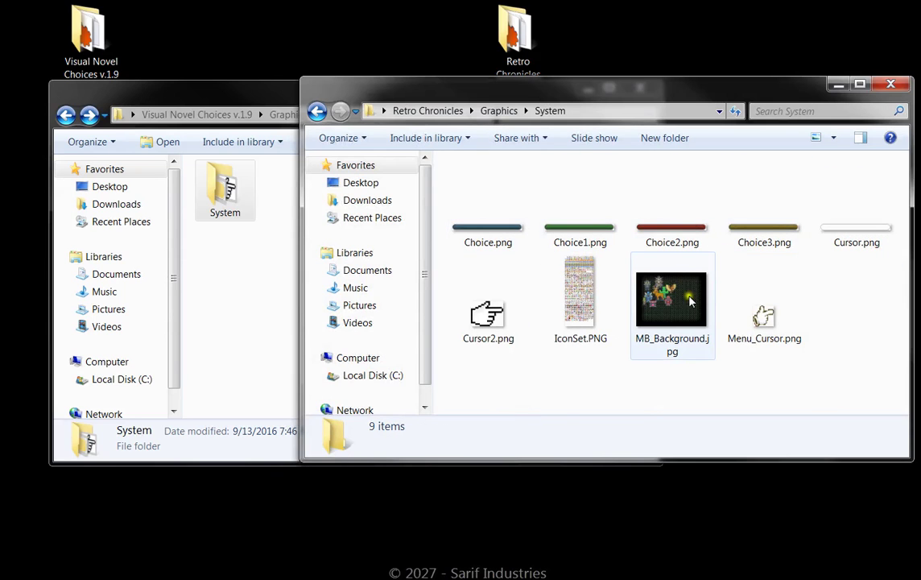
left_click(246, 272)
left_click(845, 78)
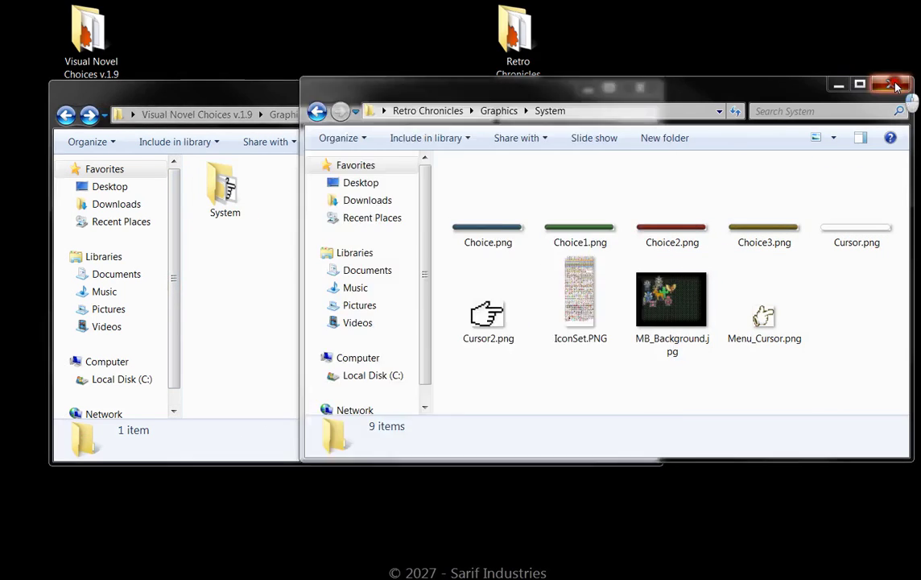
left_click(891, 84)
left_click(636, 91)
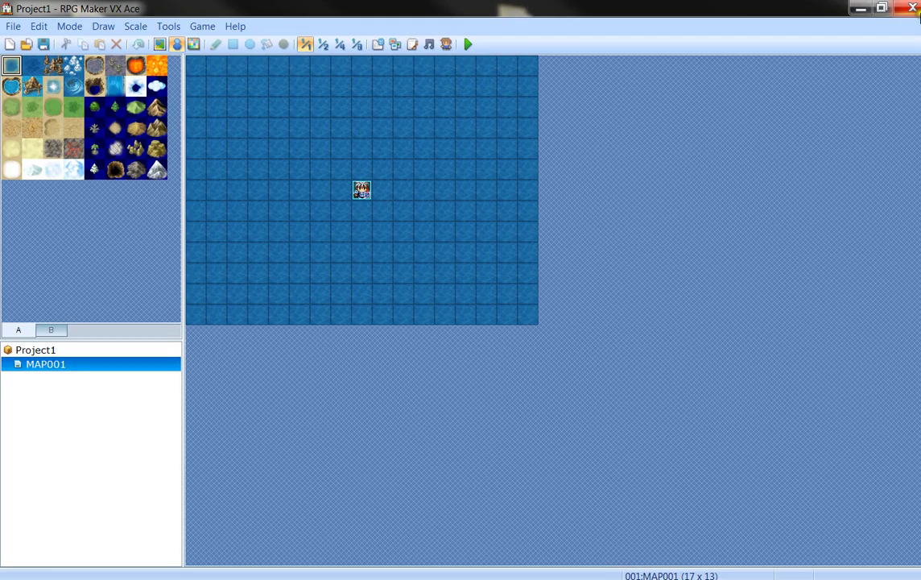
- Open the Retro Chronicles Game.rvproj2 project in RPG Maker VX Ace
left_click(858, 7)
double_click(508, 62)
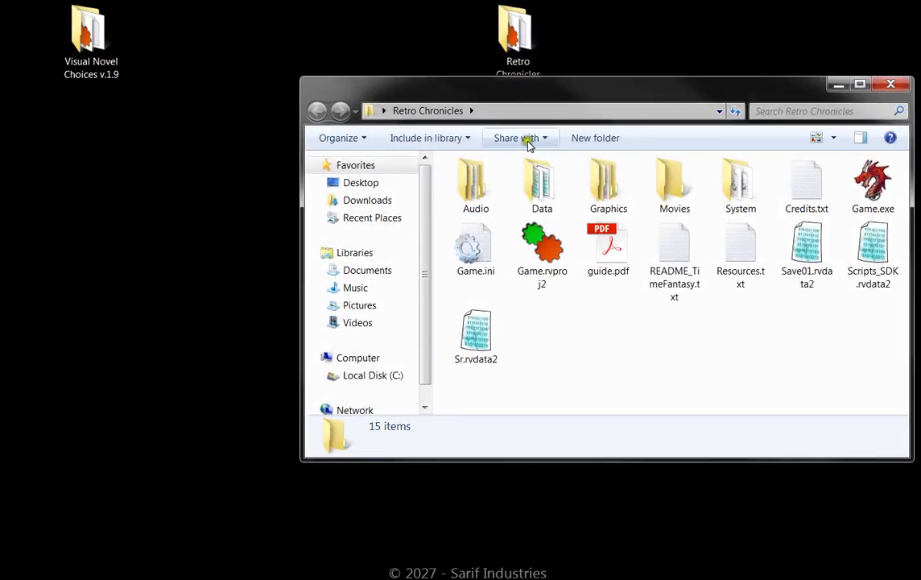
left_click(533, 253)
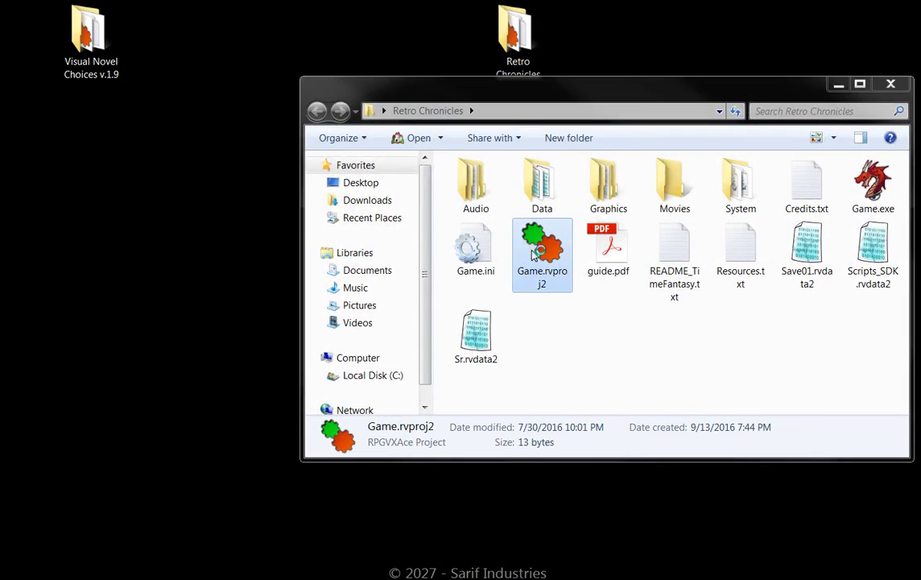
double_click(532, 257)
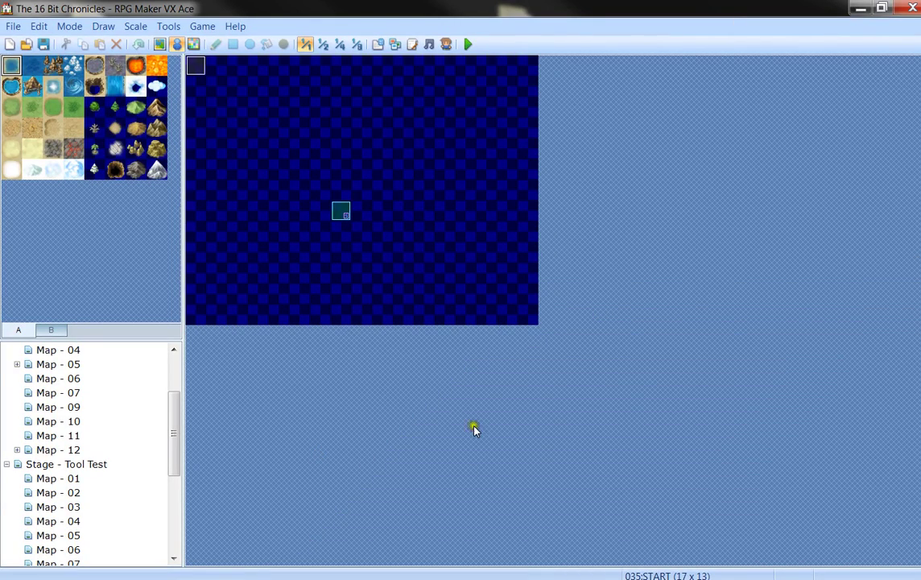
- Go to the Visual Novel Choices v1.9 folder and select its Game.rvproj2 project file
left_click(858, 6)
double_click(110, 50)
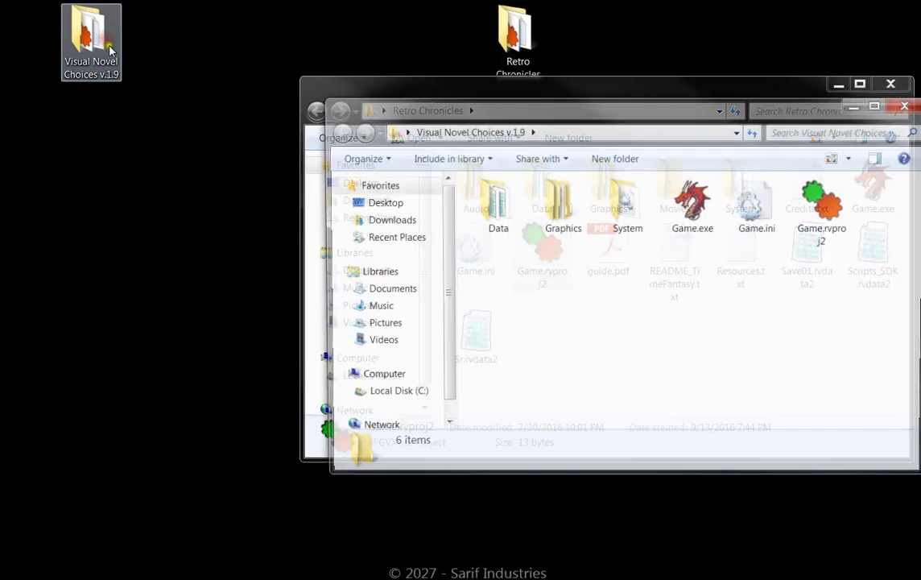
left_click(826, 237)
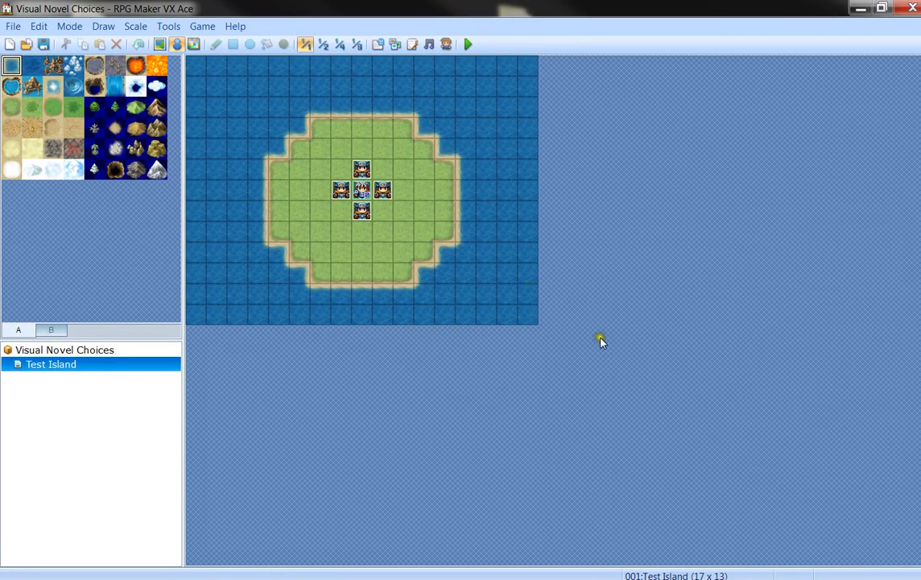
- Copy the Test Island map and paste it under The 16 Bit Chronicles project root
right_click(61, 367)
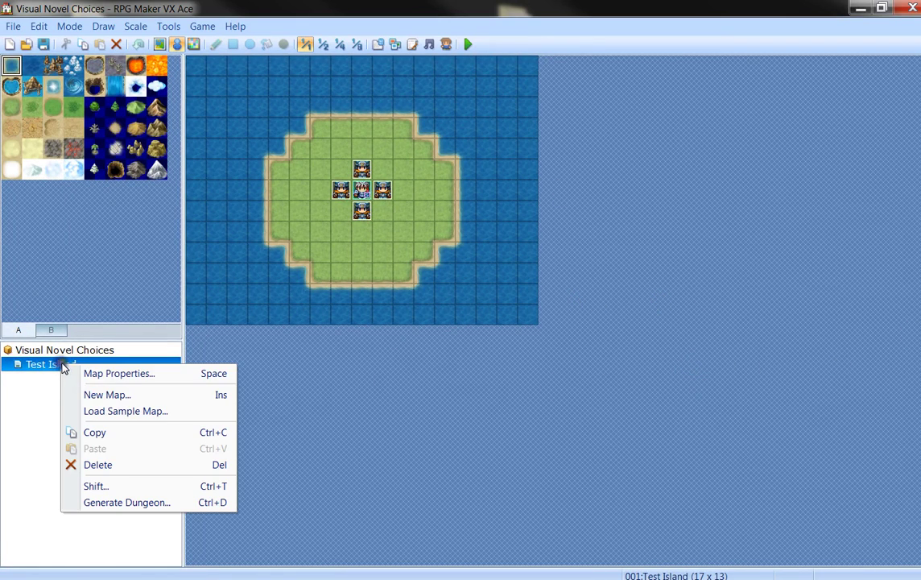
left_click(87, 432)
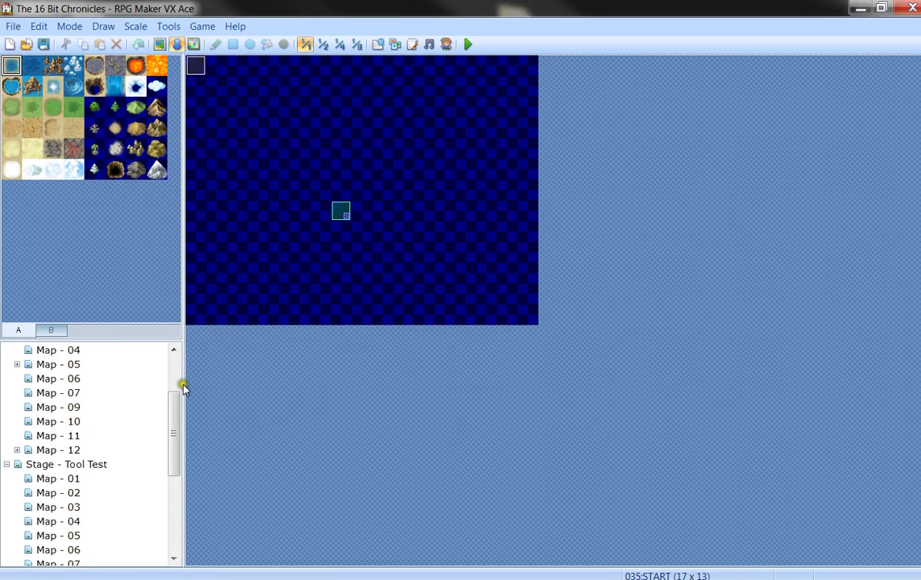
left_click_drag(168, 405, 171, 352)
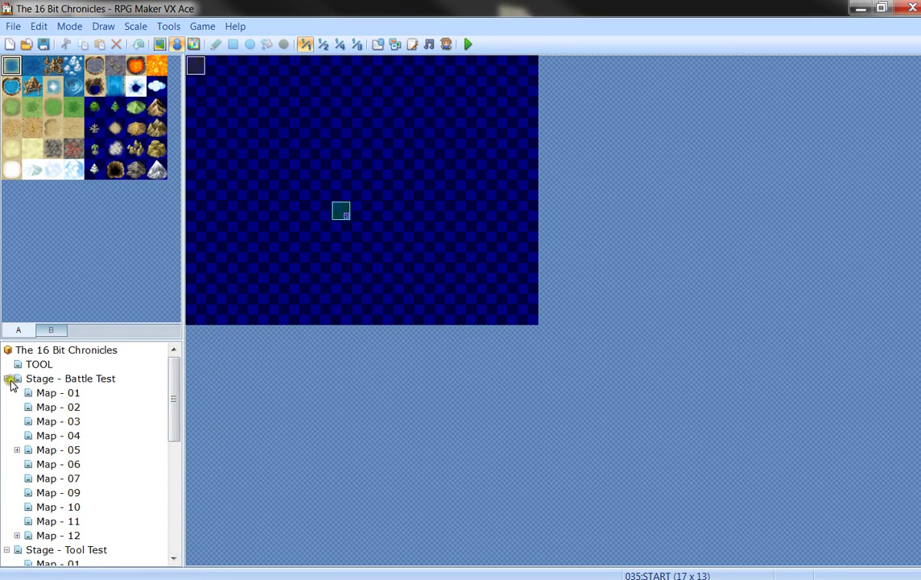
left_click(7, 378)
left_click(8, 392)
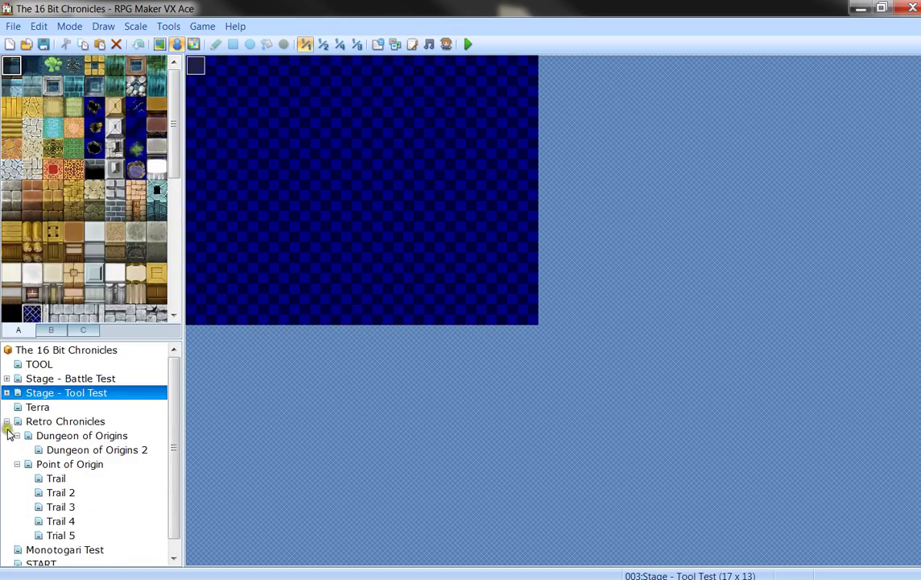
left_click(7, 421)
left_click(38, 351)
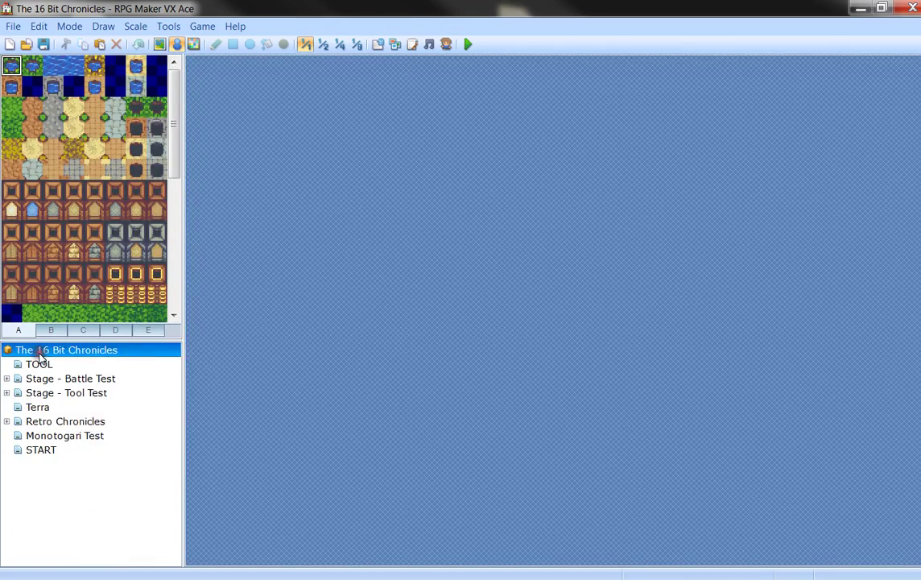
right_click(38, 354)
left_click(103, 415)
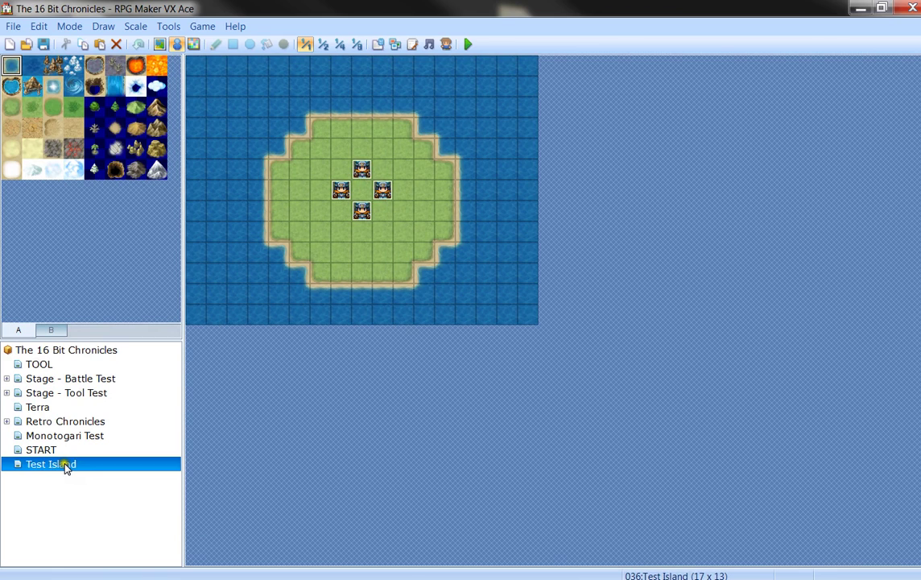
- Set the tile below the characters as the player's starting position
right_click(371, 242)
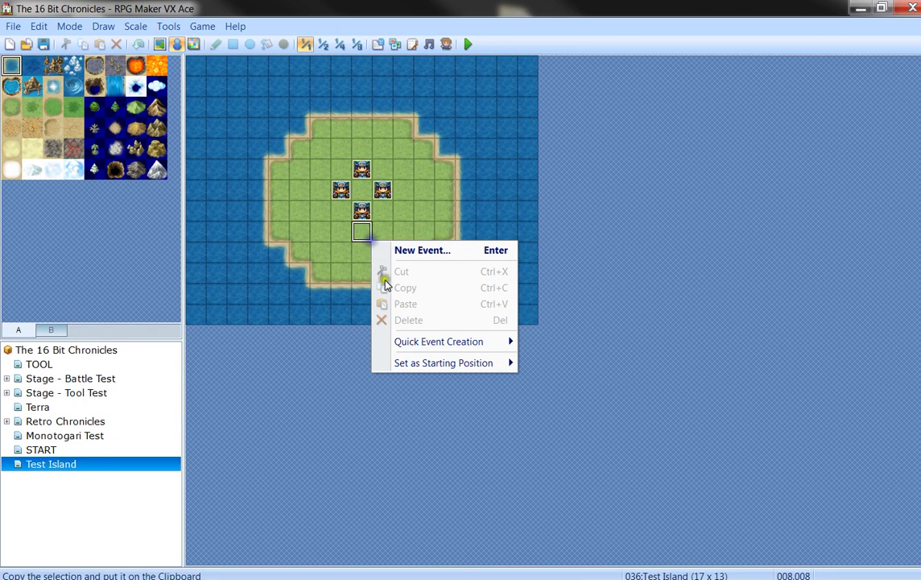
mouse_move(446, 364)
left_click(573, 366)
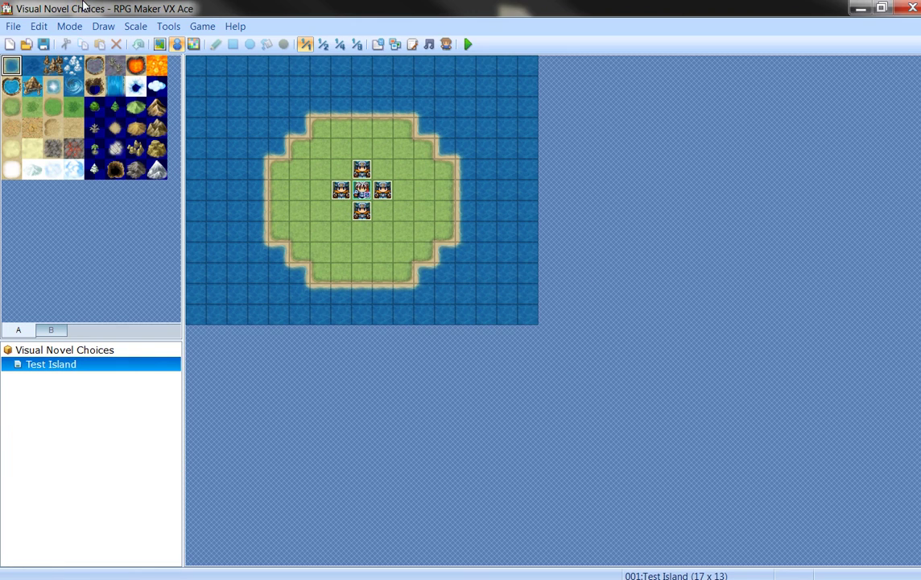
left_click(412, 47)
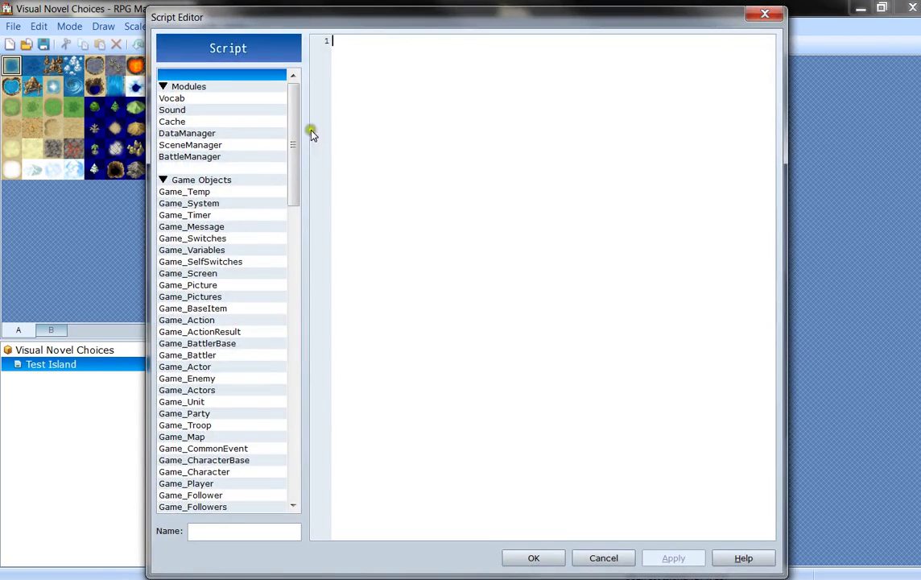
left_click_drag(294, 119, 306, 534)
left_click(217, 448)
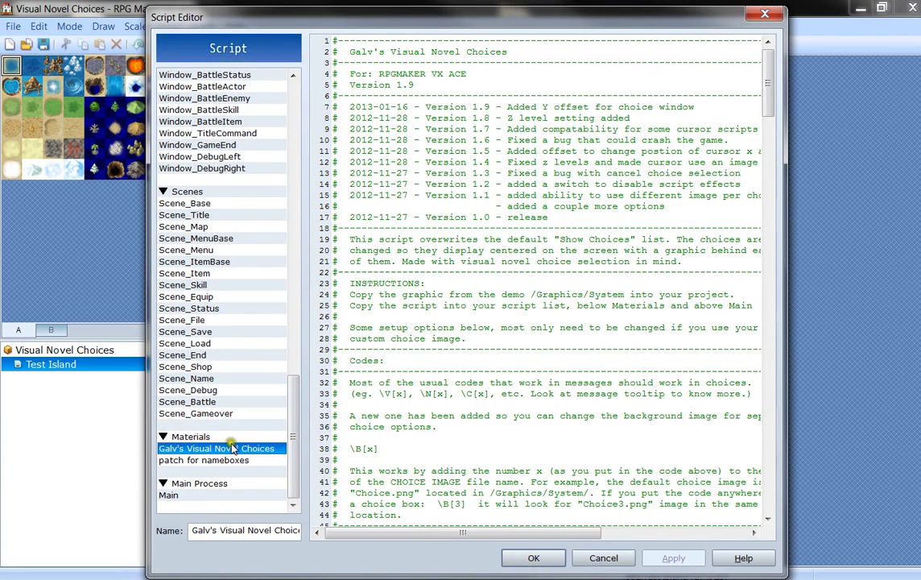
left_click(217, 460)
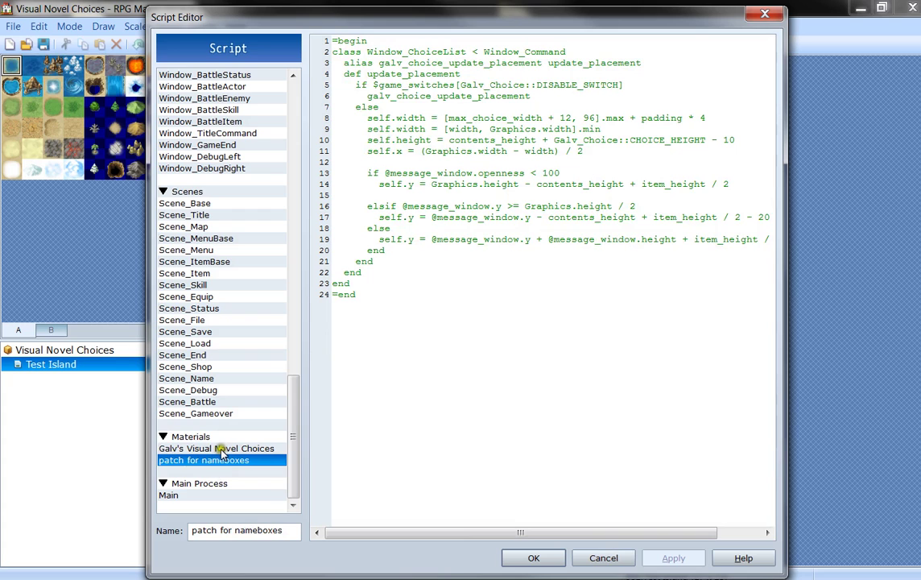
left_click(225, 448)
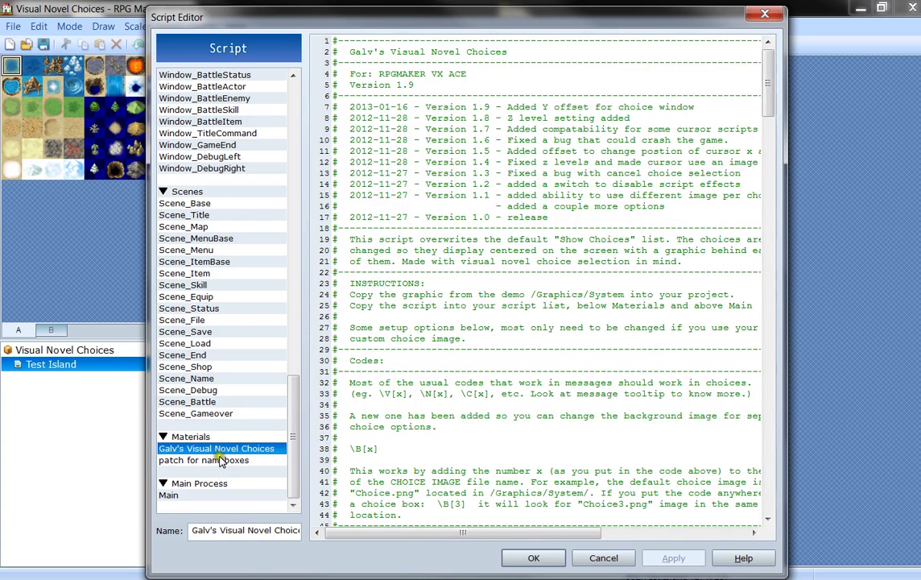
left_click(221, 460)
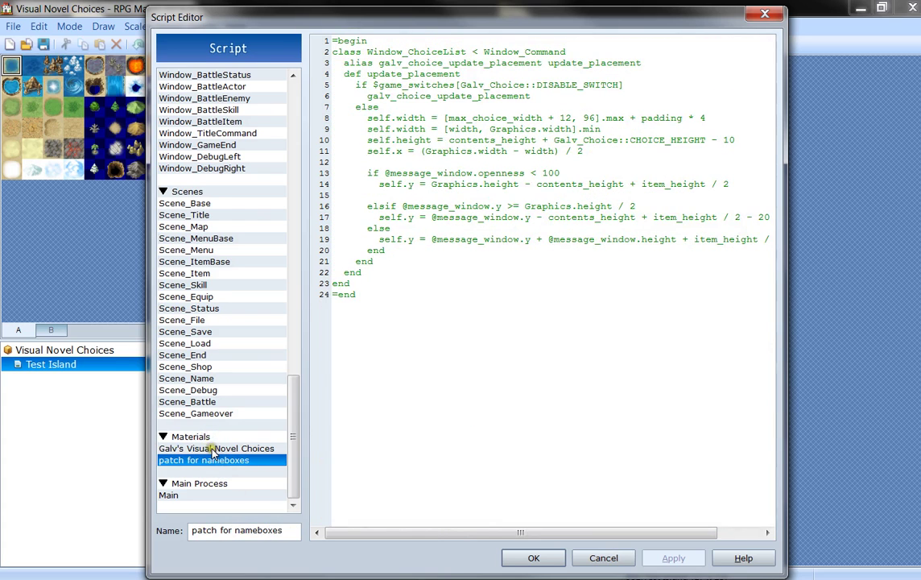
left_click(213, 449)
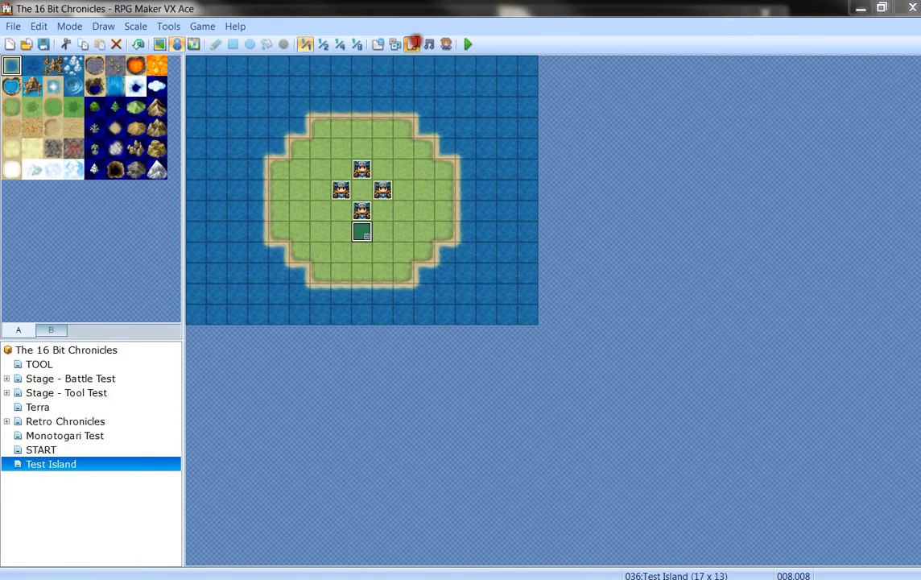
- In the game's Script Editor, insert two empty script slots above Main Process
left_click(412, 43)
left_click_drag(290, 154, 322, 479)
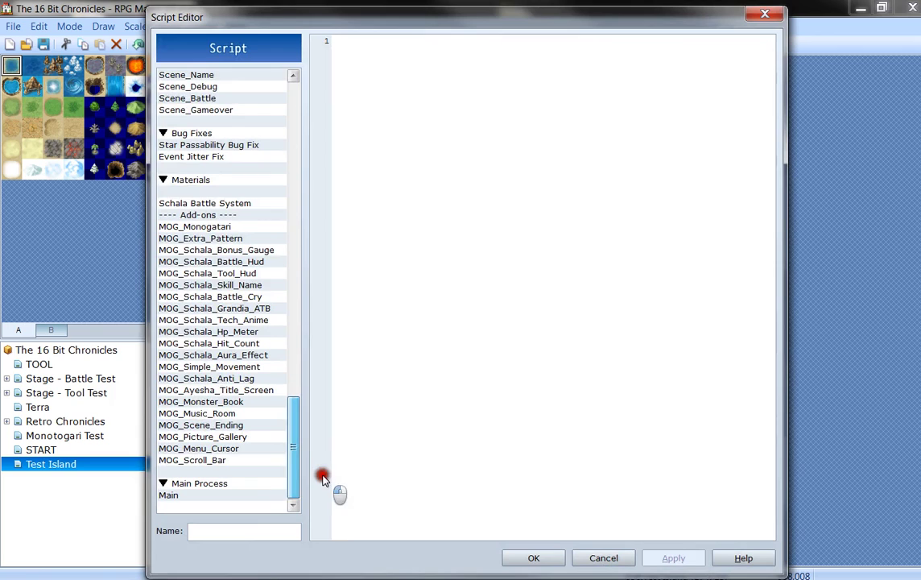
left_click(228, 474)
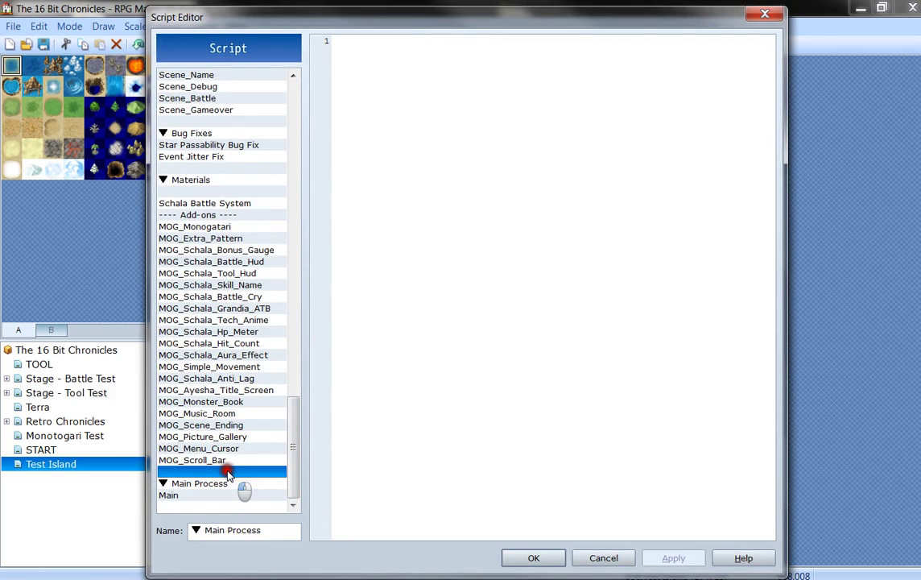
right_click(228, 474)
left_click(247, 481)
right_click(230, 485)
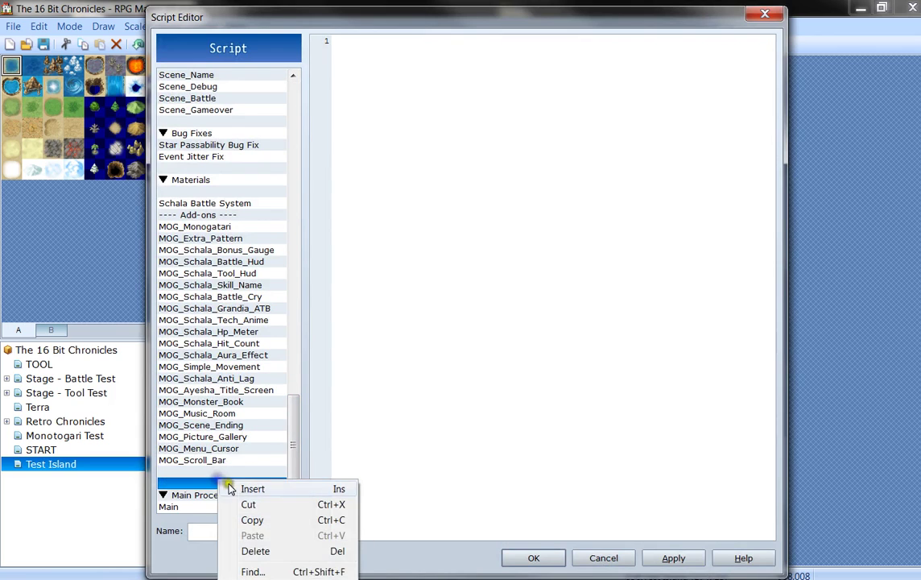
left_click(248, 489)
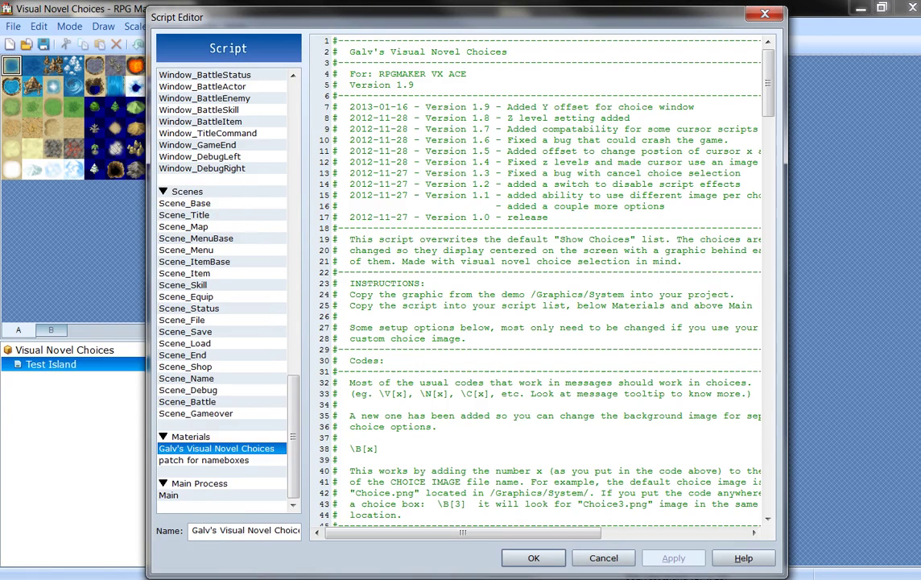
- Copy Galv's Visual Novel Choices script from the demo and paste it into the empty slot below GALV
left_click(193, 436)
right_click(213, 441)
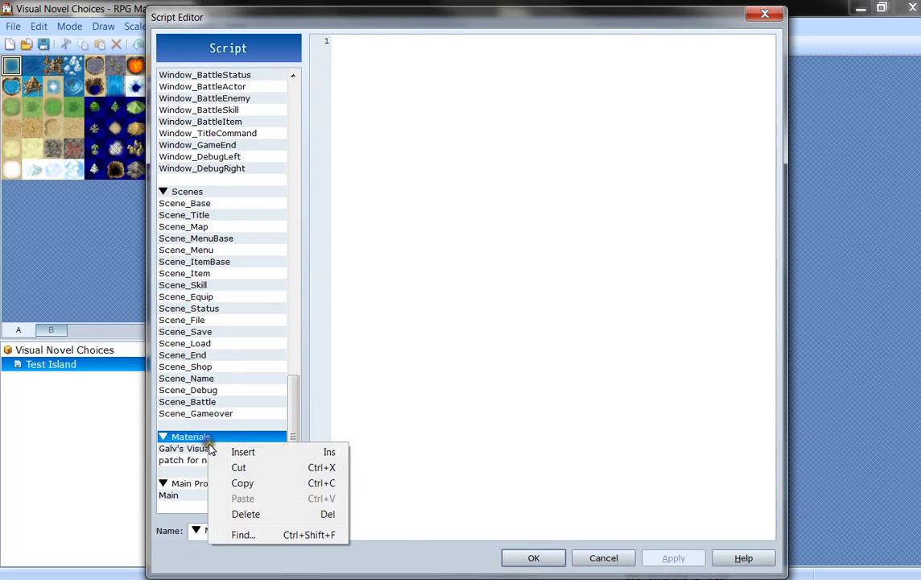
left_click(201, 448)
right_click(204, 449)
left_click(205, 435)
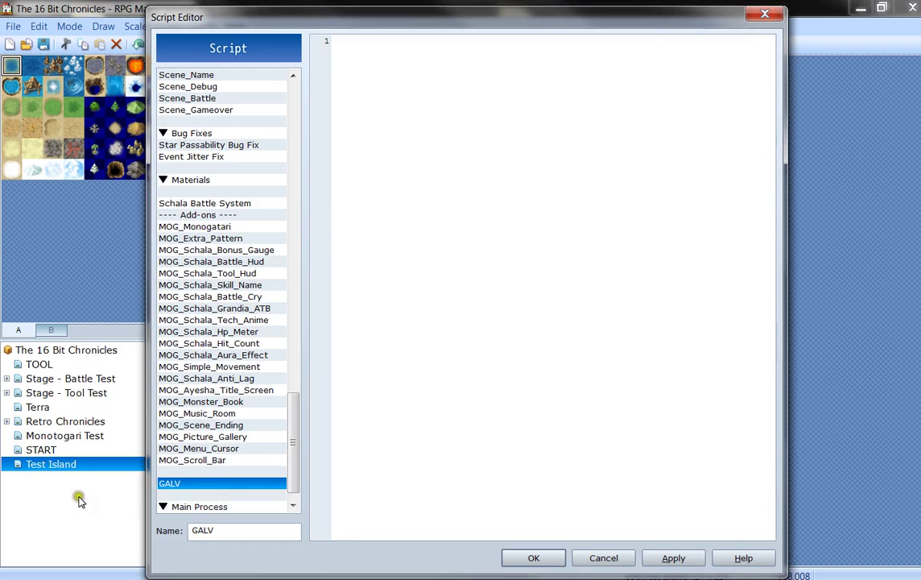
left_click(219, 494)
right_click(238, 489)
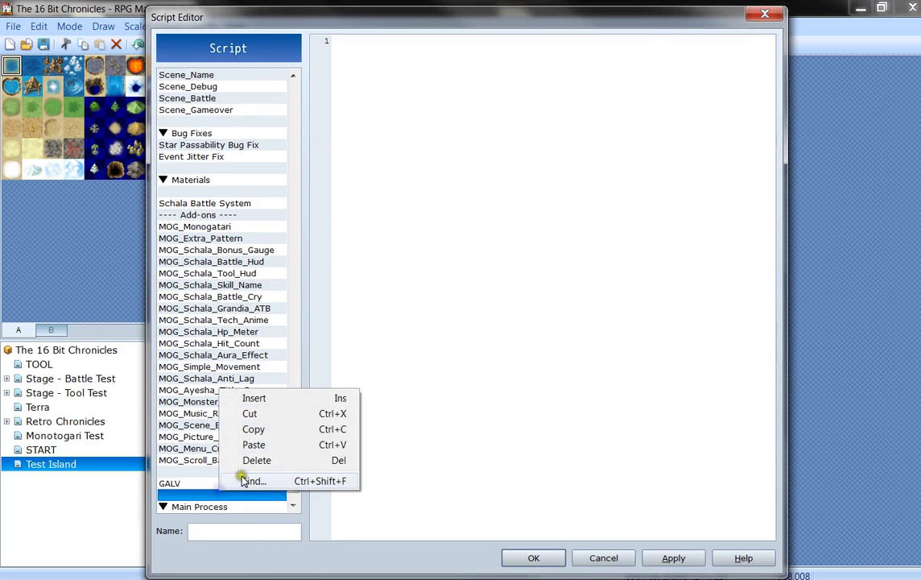
left_click(261, 442)
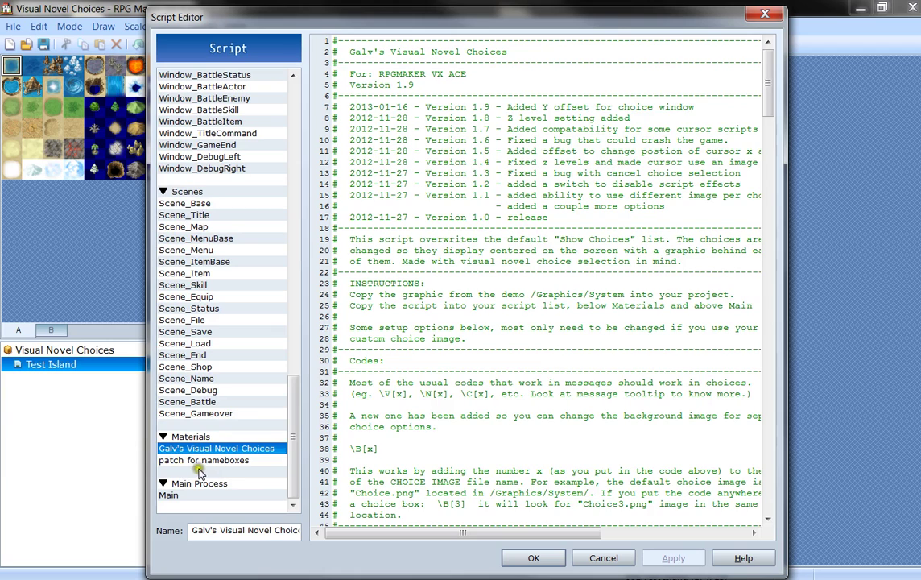
- Copy the demo's 'patch for nameboxes' script and paste it into the empty slot just above Main
left_click(204, 460)
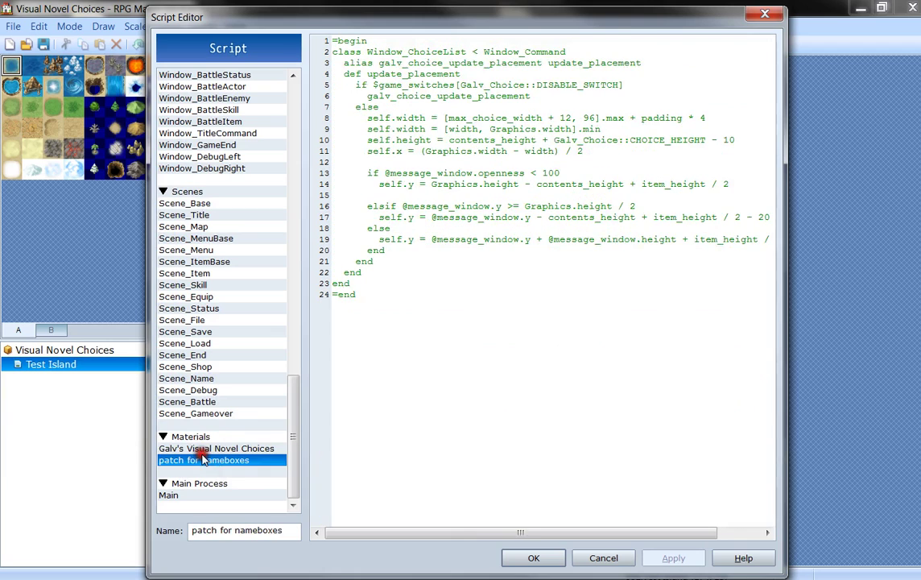
right_click(204, 462)
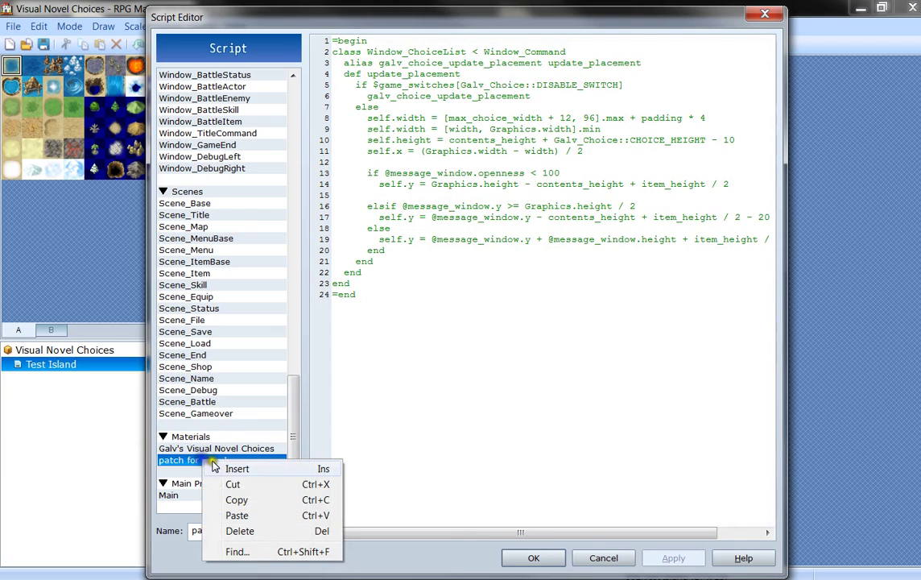
left_click(241, 500)
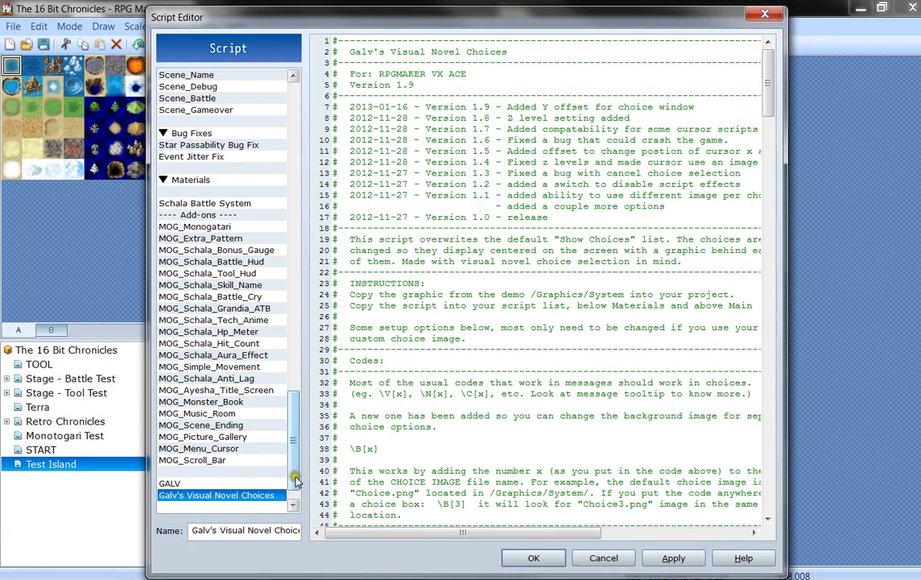
left_click(292, 507)
left_click(191, 495)
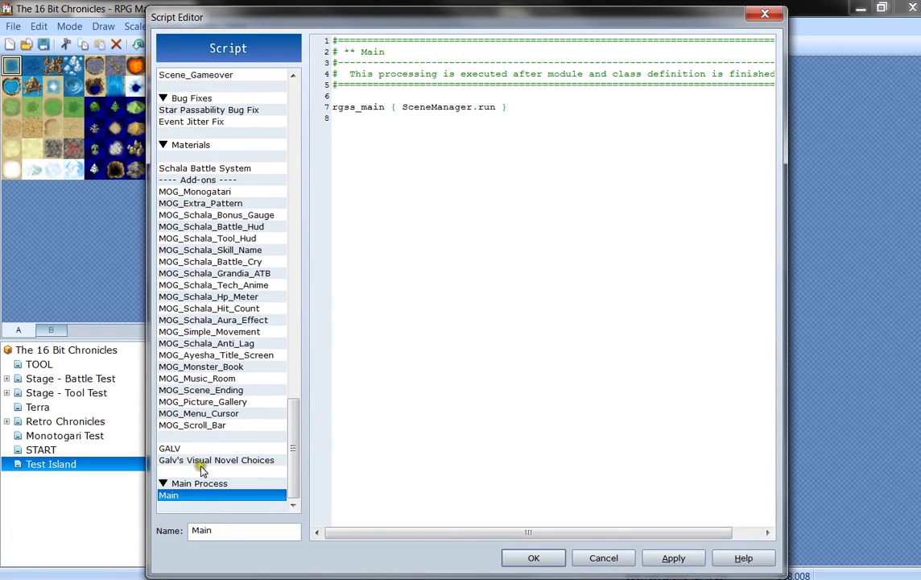
left_click(201, 473)
right_click(201, 475)
left_click(235, 528)
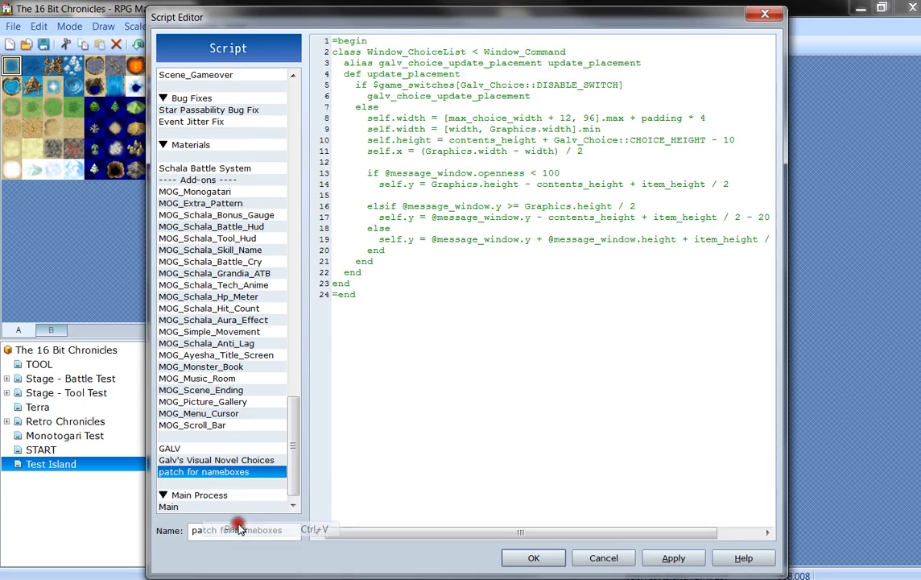
scroll(264, 503, "down", 1)
left_click(242, 507)
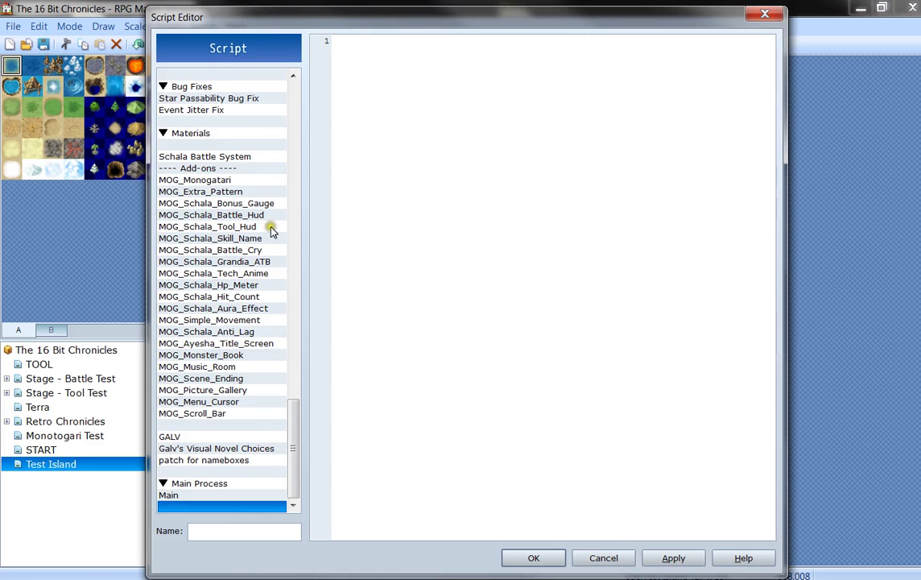
- Confirm the script changes with OK, then launch a playtest, saving the project when prompted
left_click(537, 561)
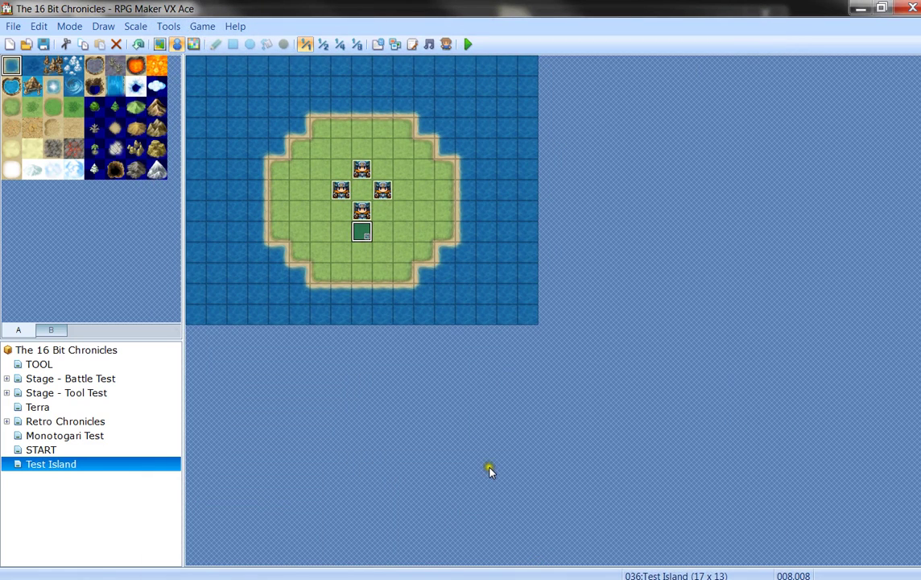
left_click(472, 46)
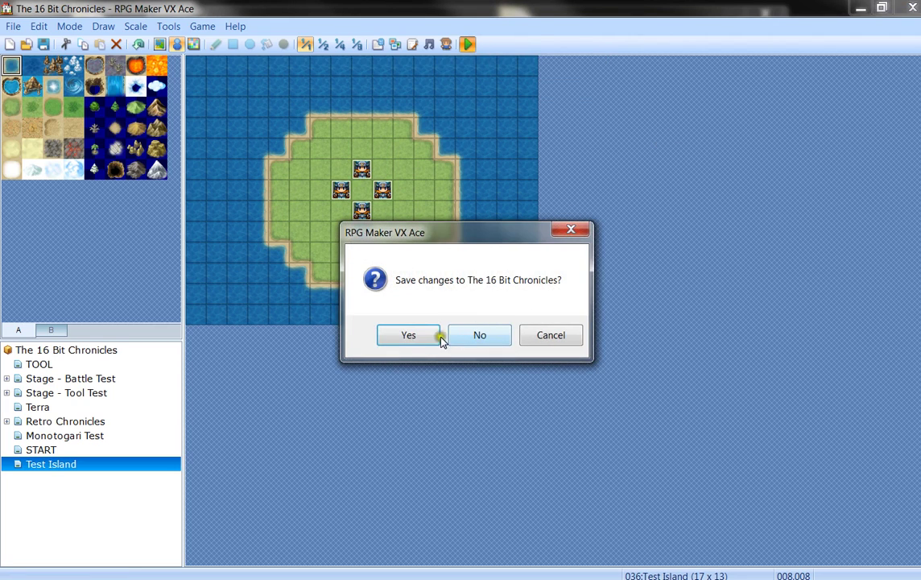
left_click(415, 338)
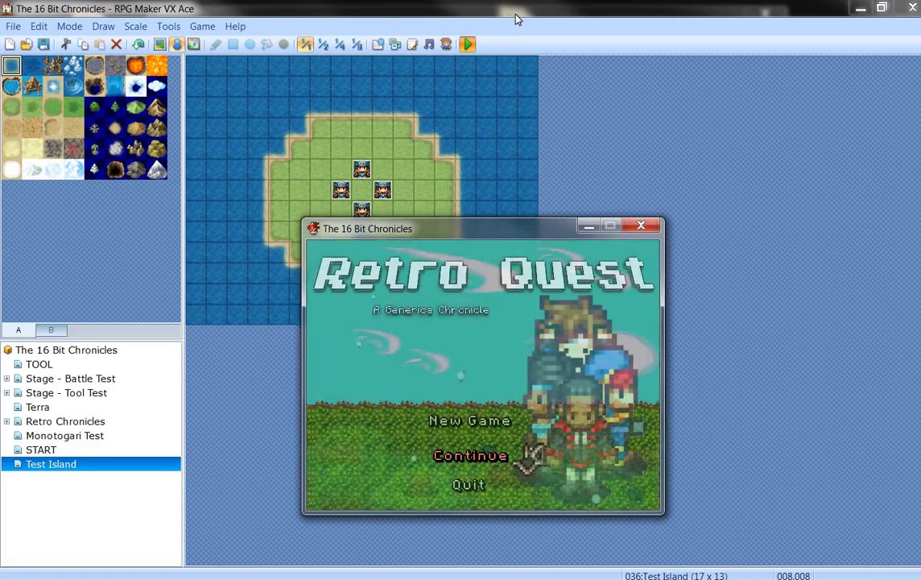
- Continue the saved game and pick the second option in the first choice conversation
key("Return")
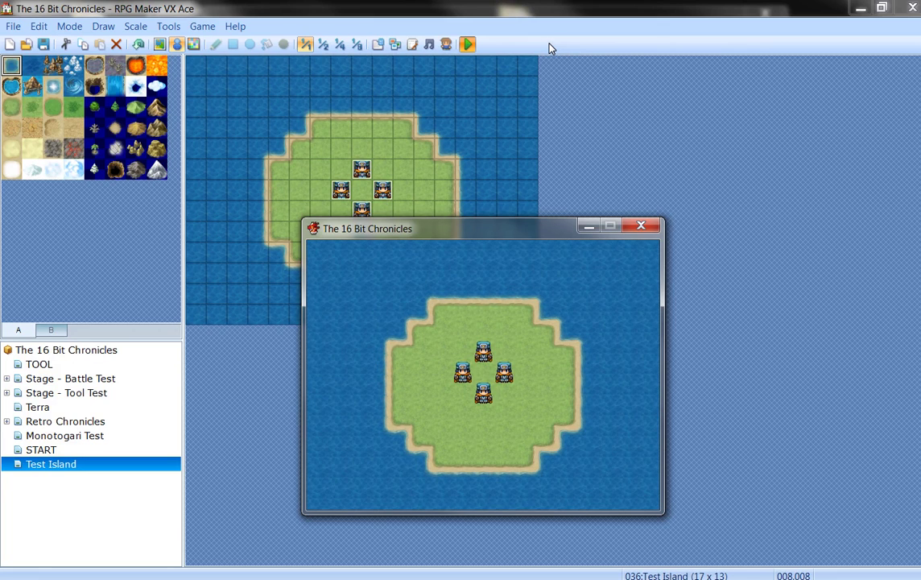
key("Return")
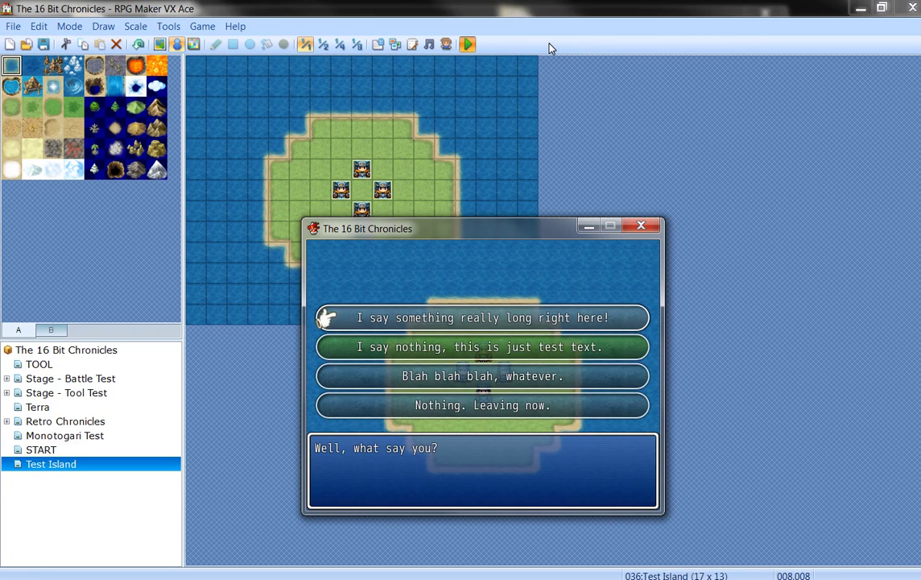
key("Down")
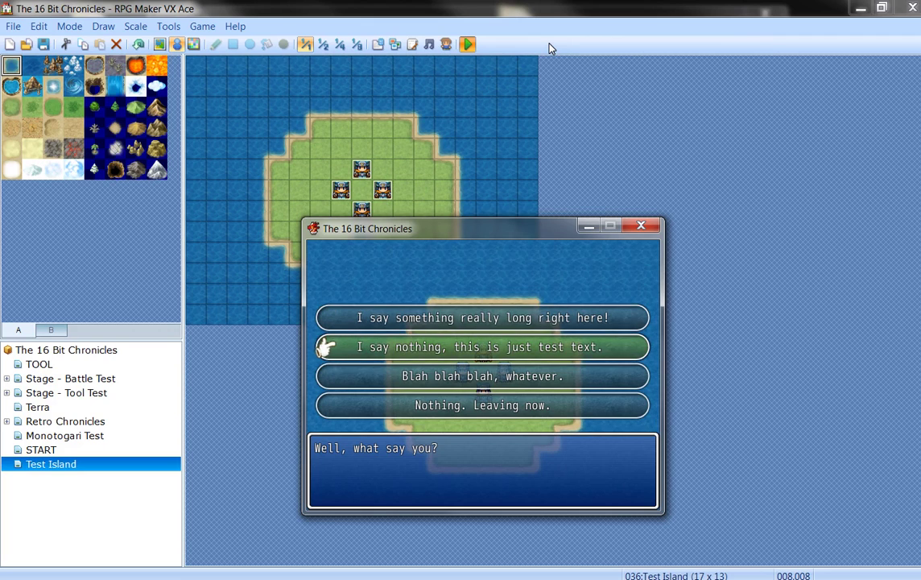
key("Down")
key("Up")
key("Up")
key("Return")
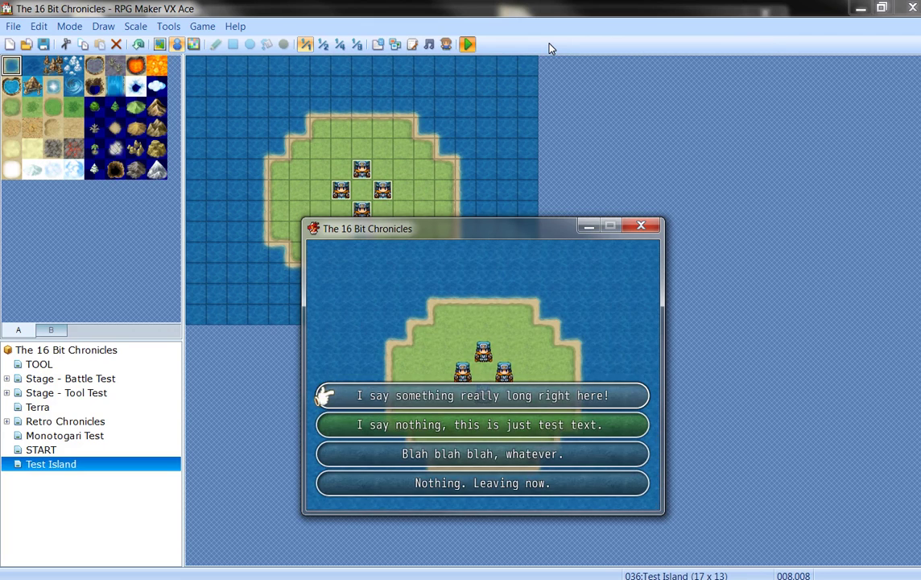
key("Down")
key("Return")
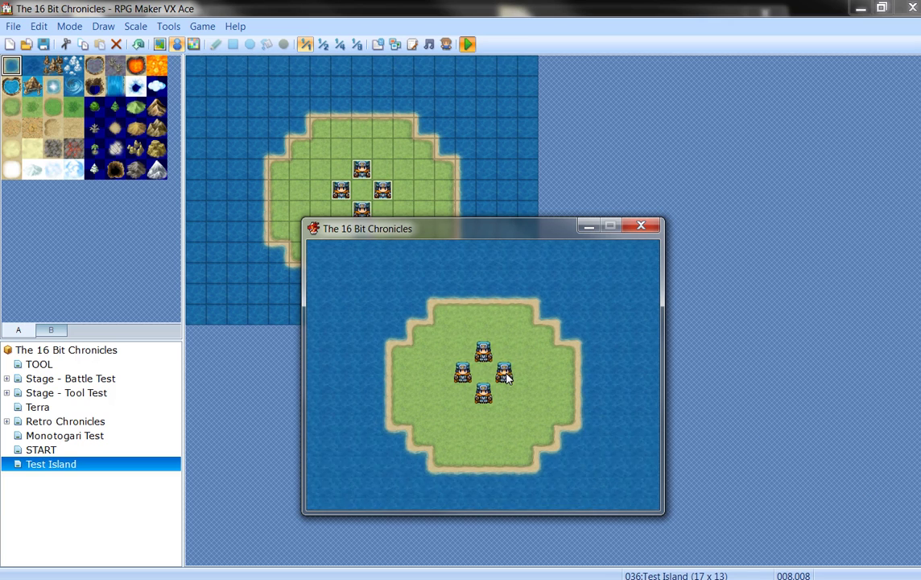
- Pick the second choice in 'This is a test', then answer 'Well, what say you?' with 'Nothing. Leaving now.'
key("Return")
key("Down")
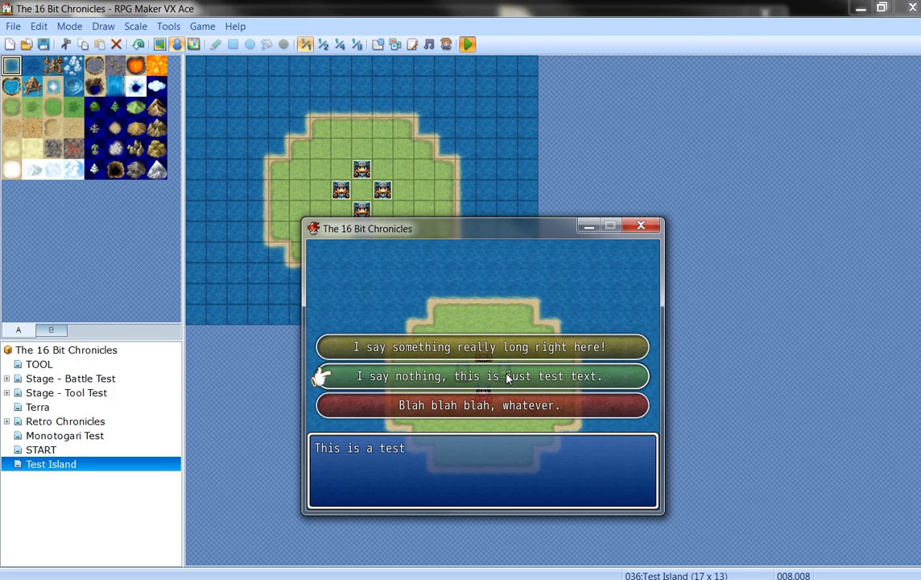
key("Down")
key("Up")
key("Return")
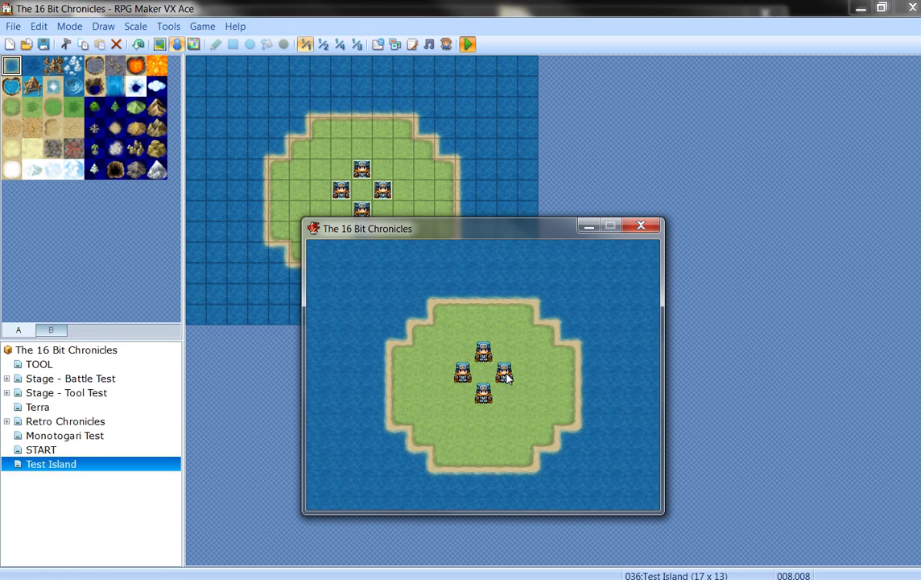
key("Return")
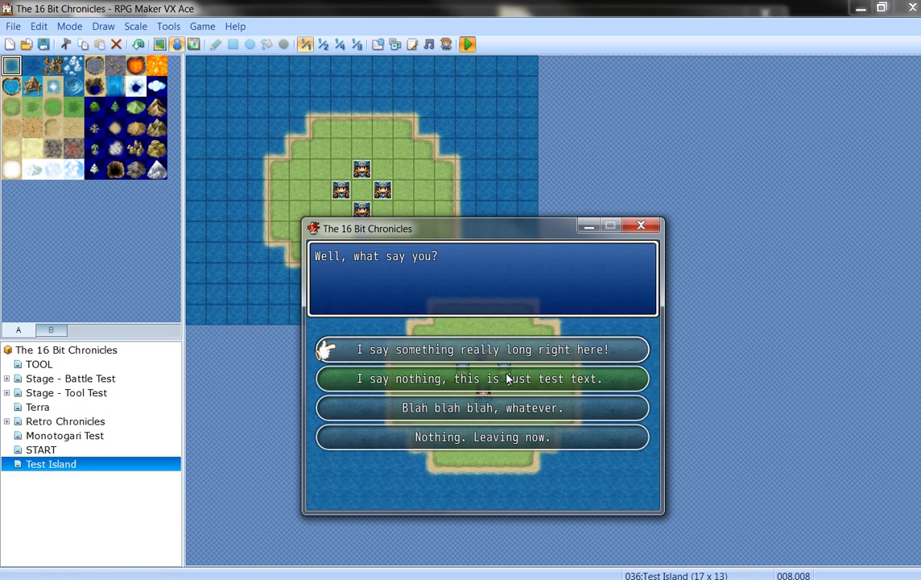
key("Down")
key("Down")
key("Down")
key("Return")
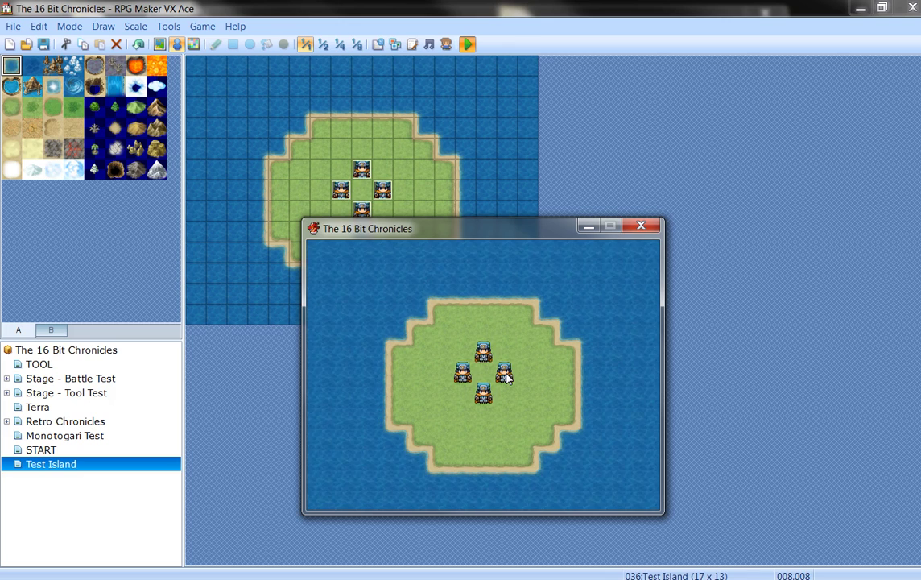
- Trigger the choice list with nameboxes and confirm its second choice
key("Return")
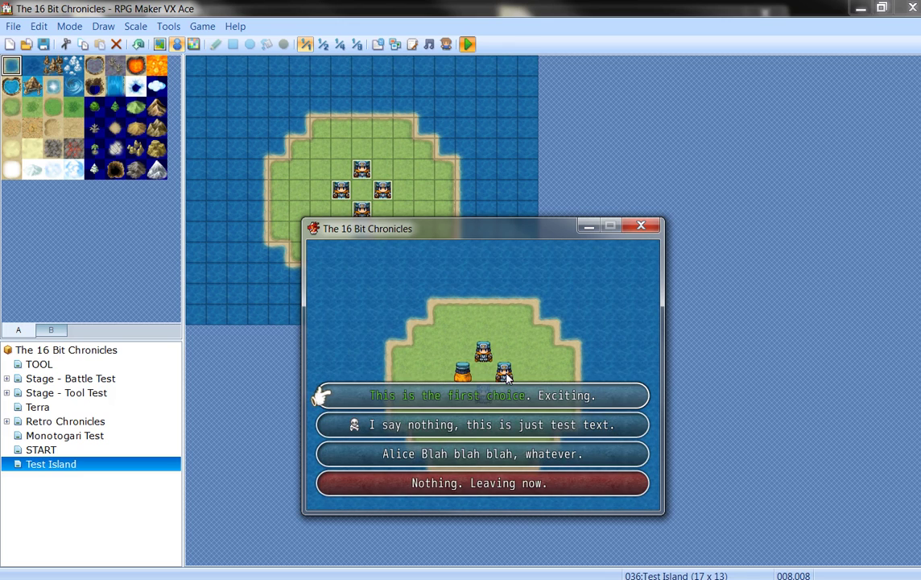
key("Down")
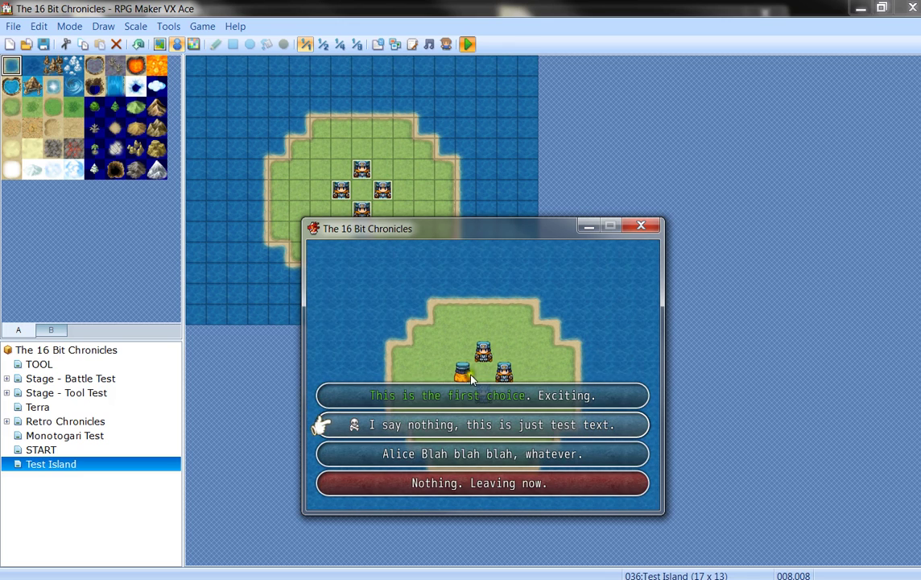
key("Return")
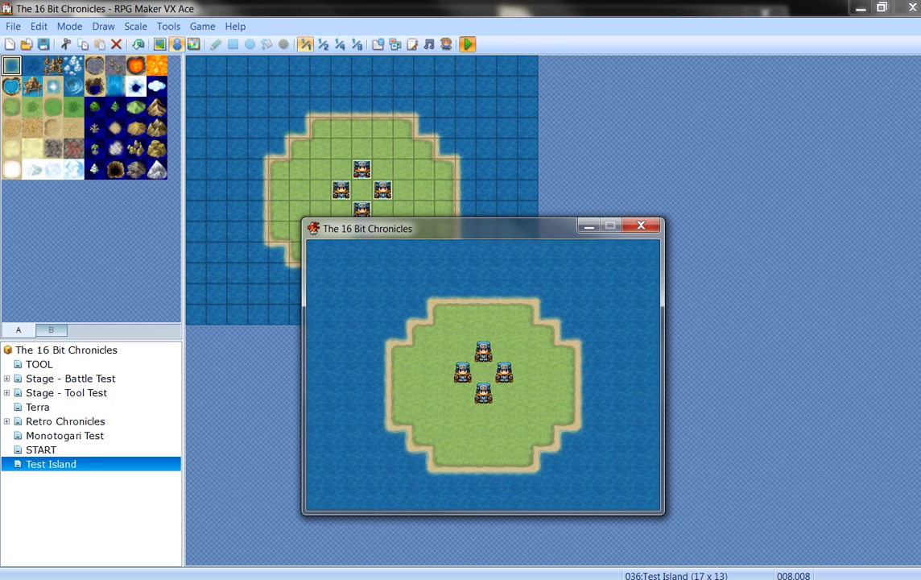
left_click(644, 229)
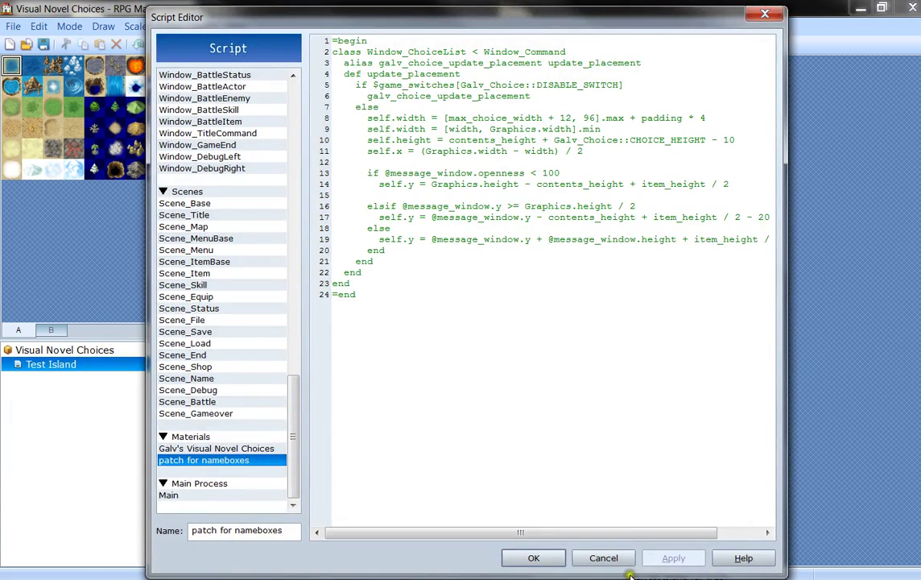
left_click(603, 558)
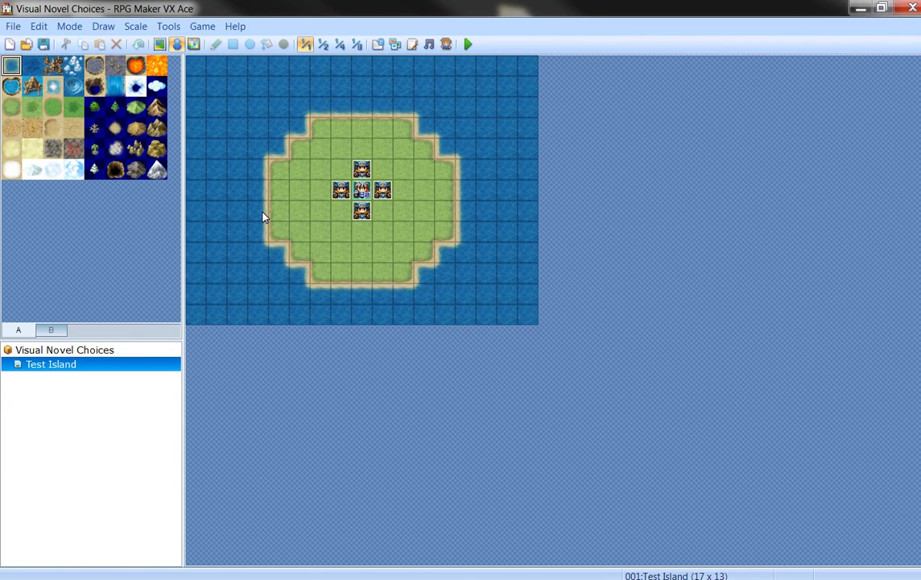
left_click(413, 45)
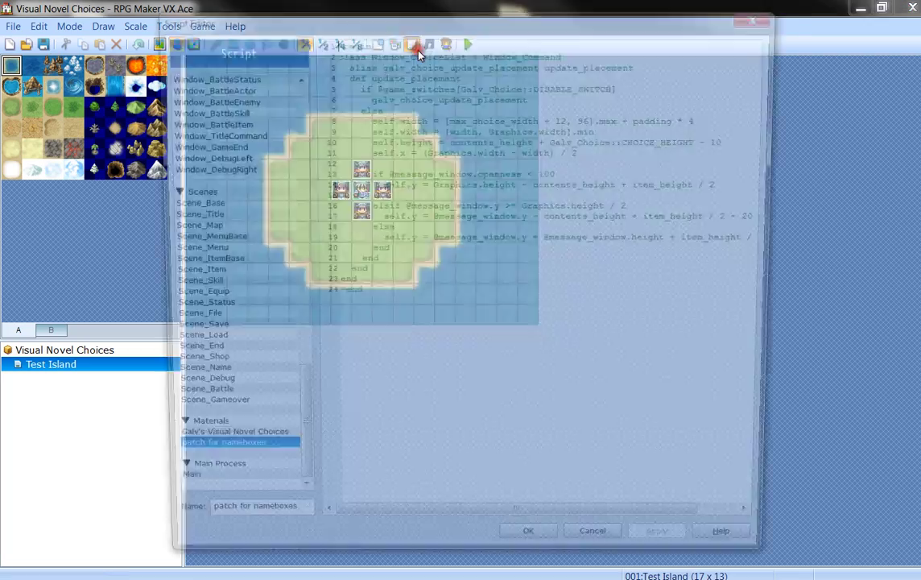
left_click(217, 448)
left_click(216, 460)
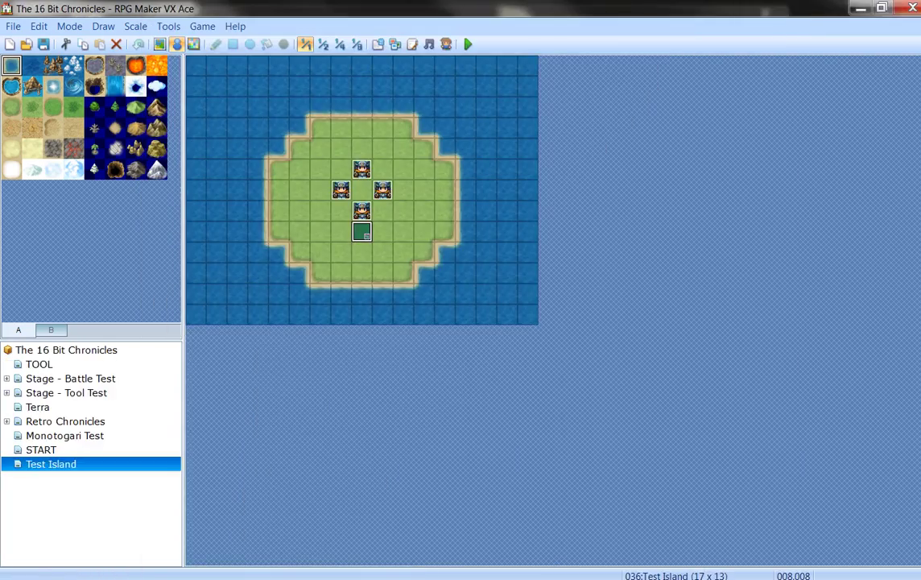
left_click(411, 45)
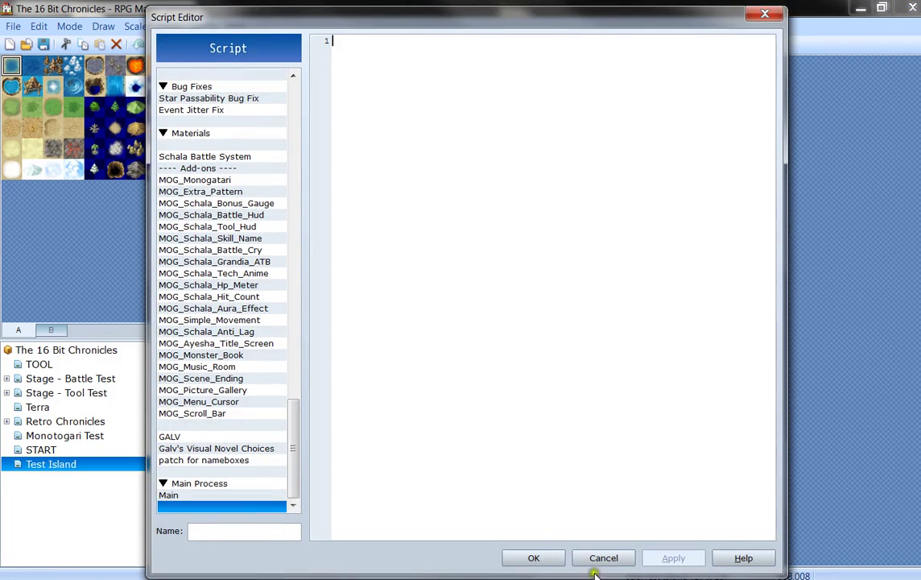
left_click(533, 557)
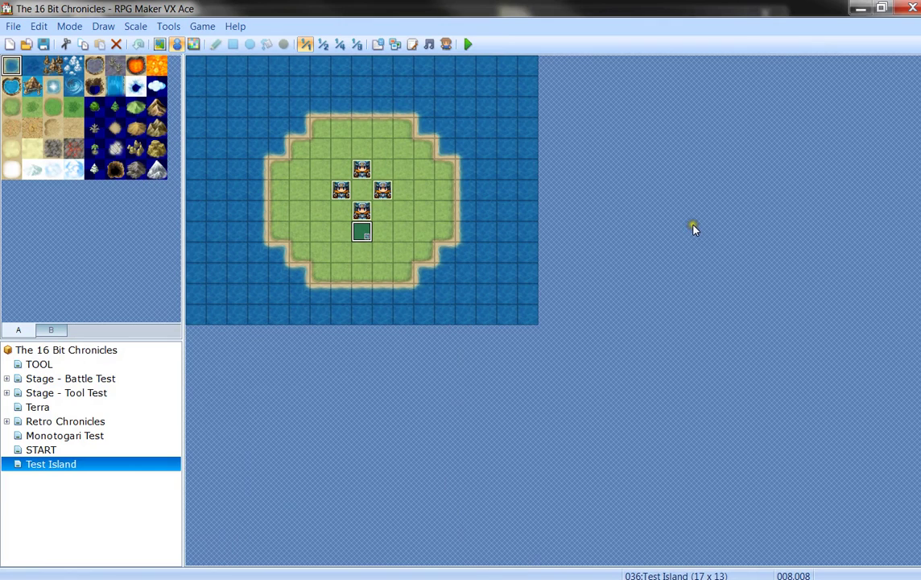